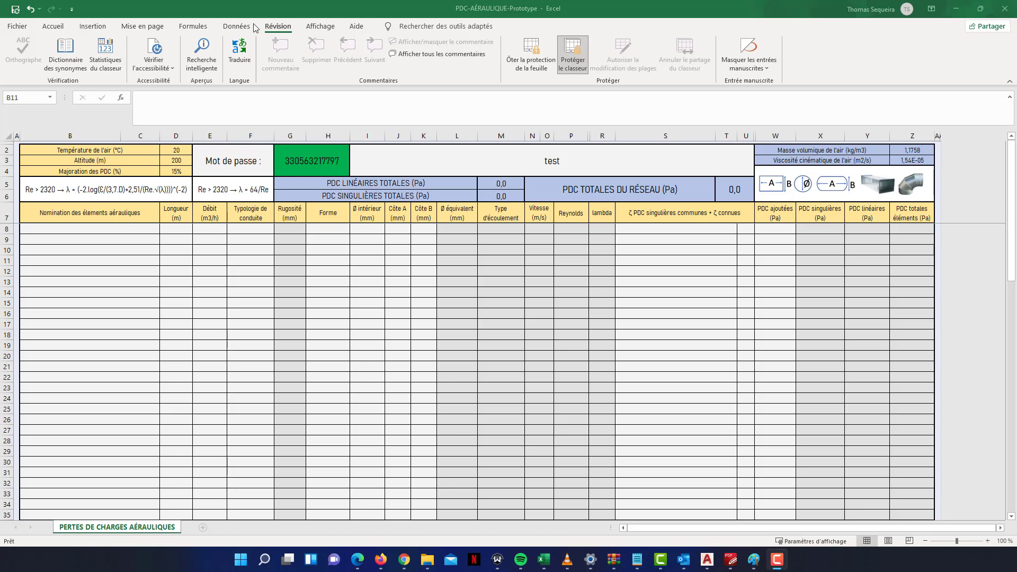
# Set the air temperature to 10 °C and the altitude to 300 m in the general parameters
pyautogui.moveTo(74, 151); pyautogui.dragTo(169, 170)
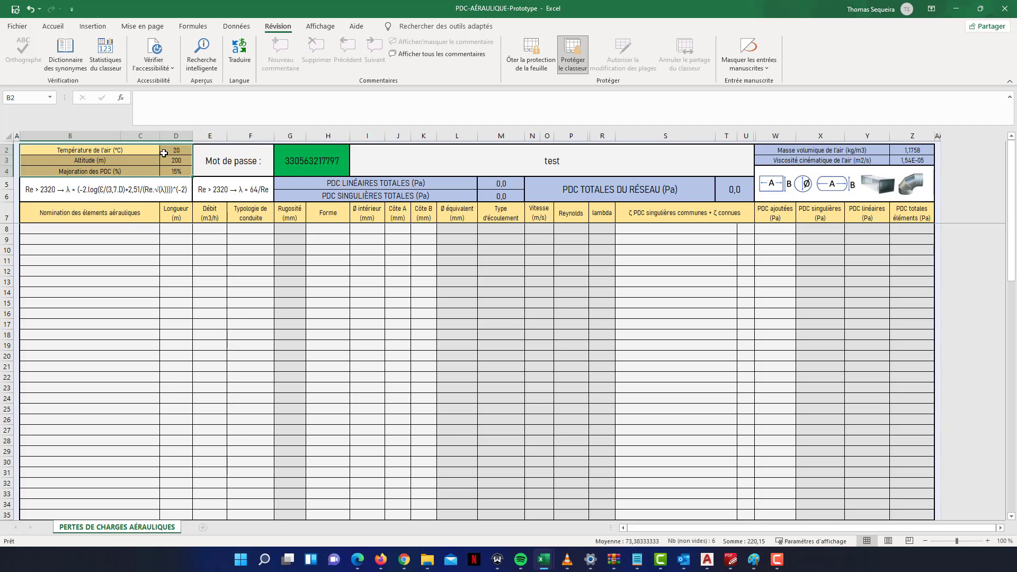
pyautogui.click(173, 151)
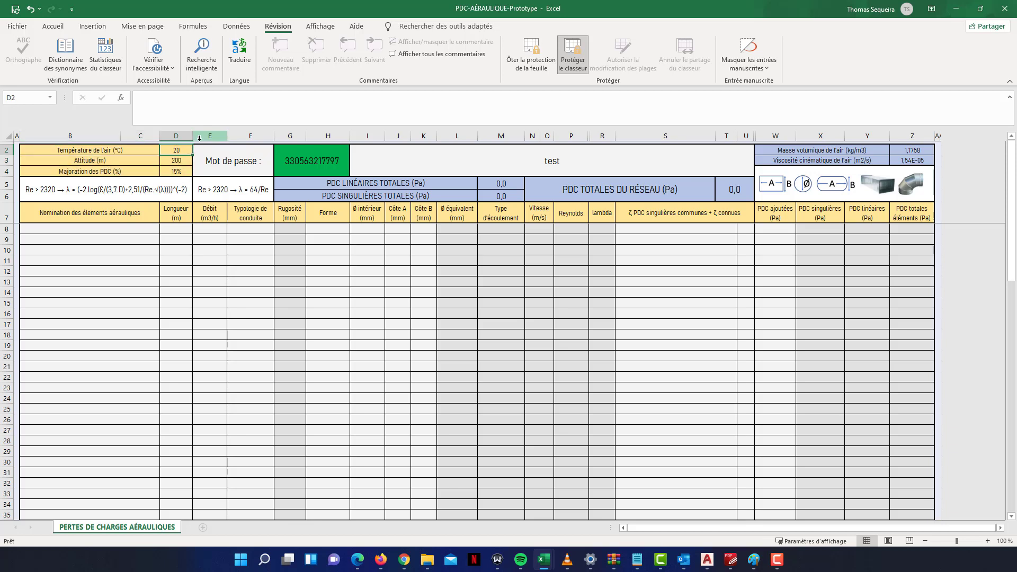
pyautogui.write('10')
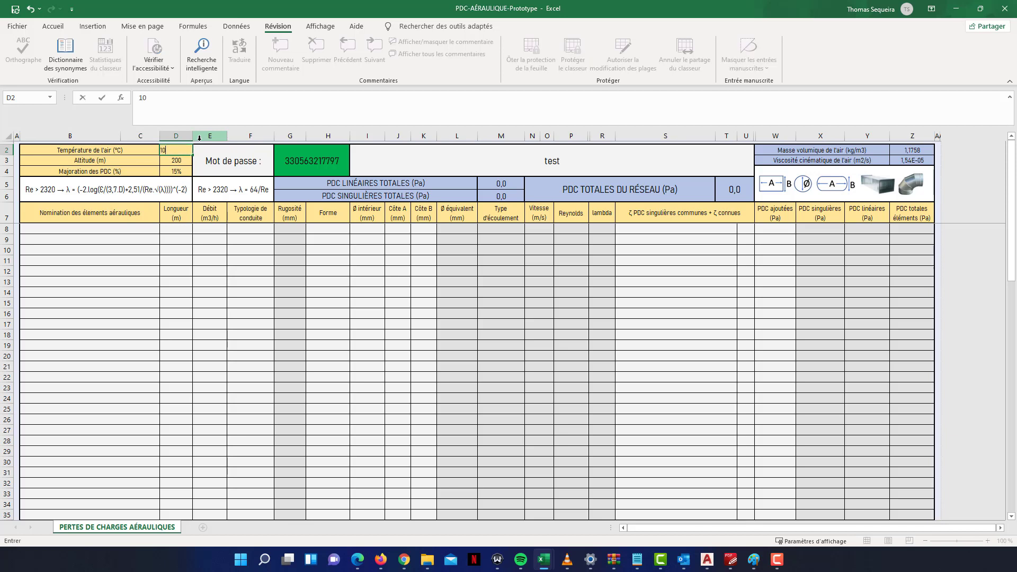
pyautogui.press('Return')
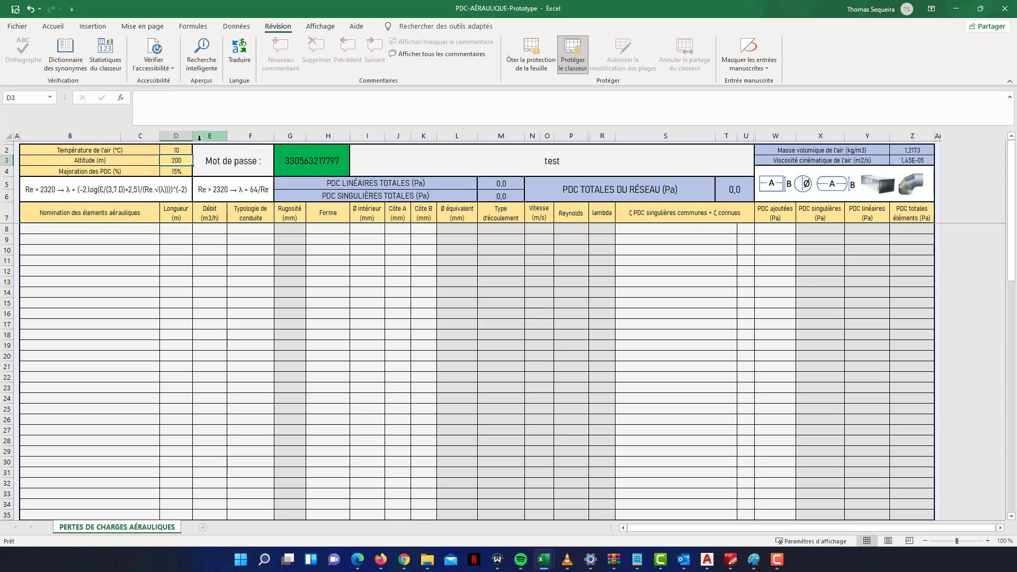
pyautogui.write('300')
pyautogui.press('Return')
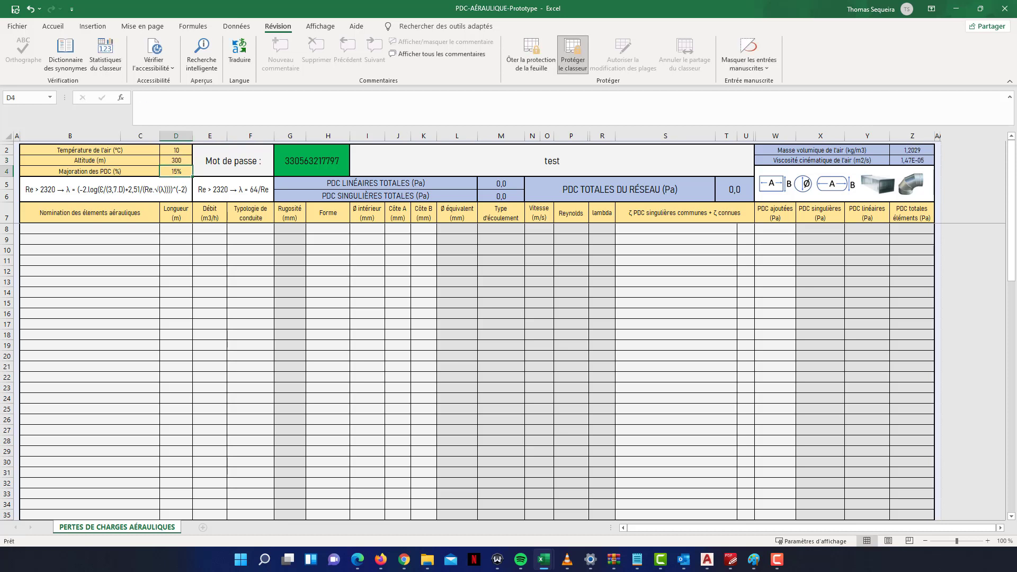
pyautogui.click(876, 152)
pyautogui.click(907, 150)
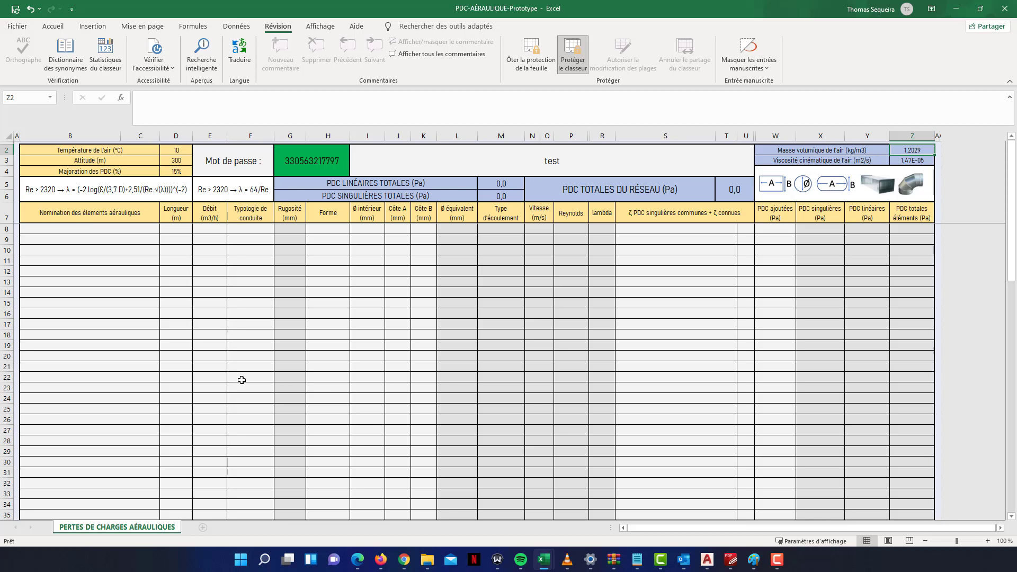
# Set the pressure-loss increase (Majoration des PDC) to 10%
pyautogui.click(182, 171)
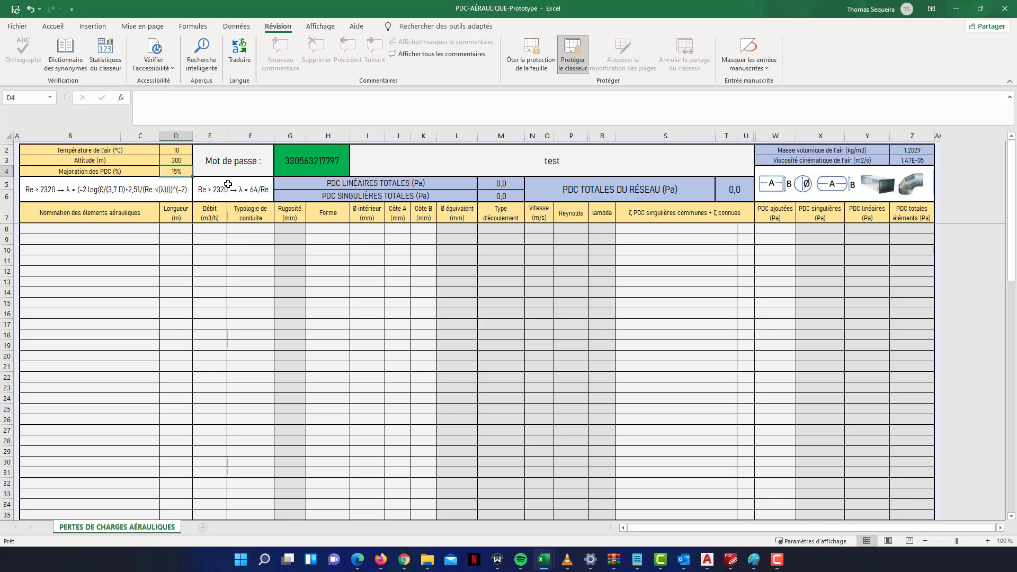
pyautogui.write('10')
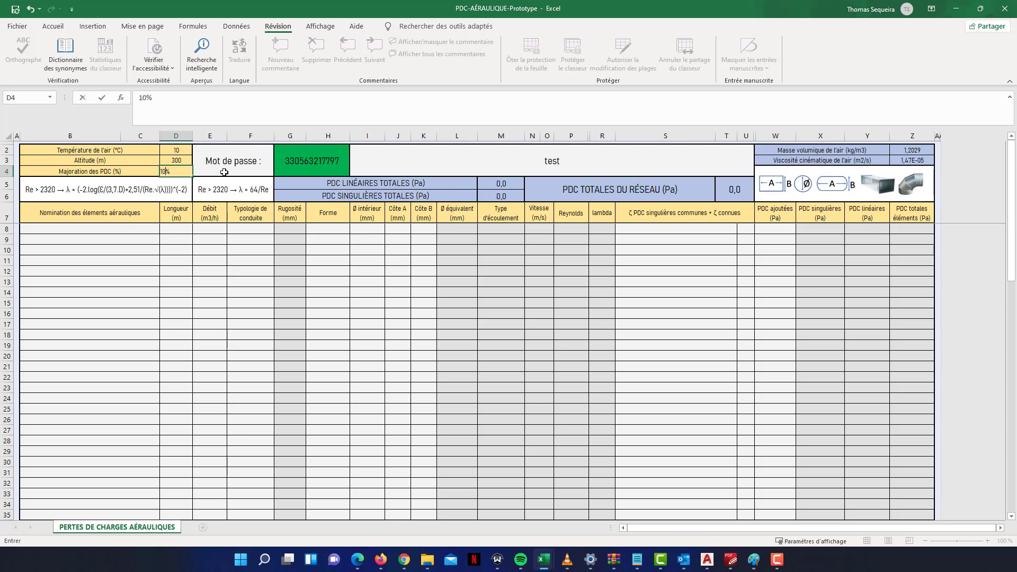
pyautogui.press('Return')
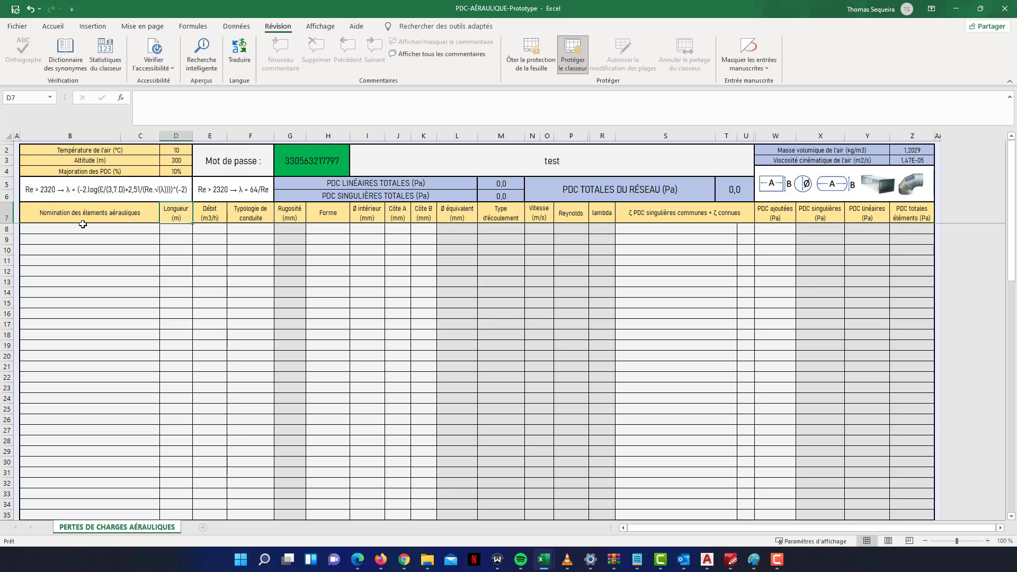
# Name the first duct element in row 8 "Troncon 1"
pyautogui.click(121, 232)
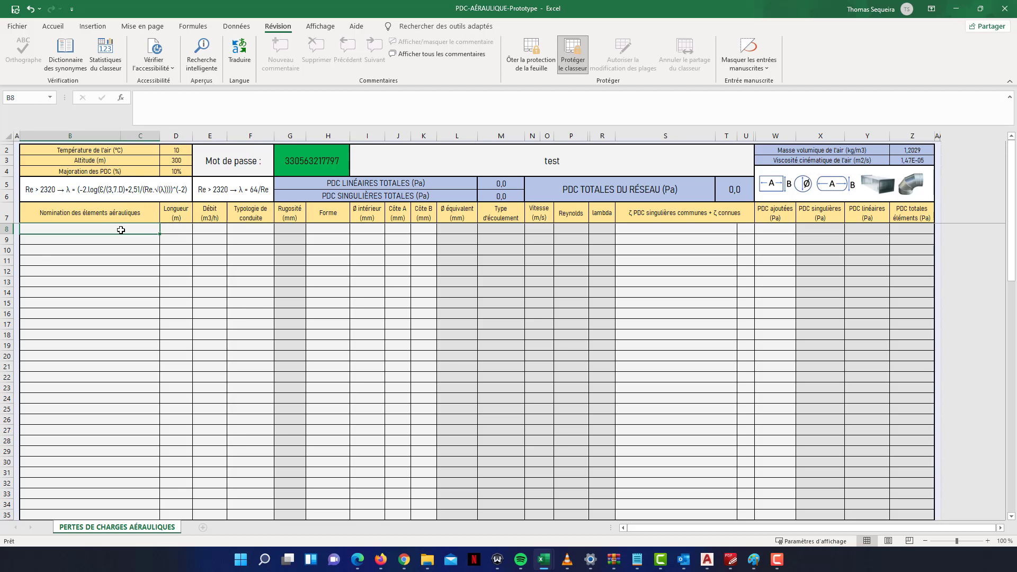
pyautogui.write("Température de l'air (°C)")
pyautogui.write('r')
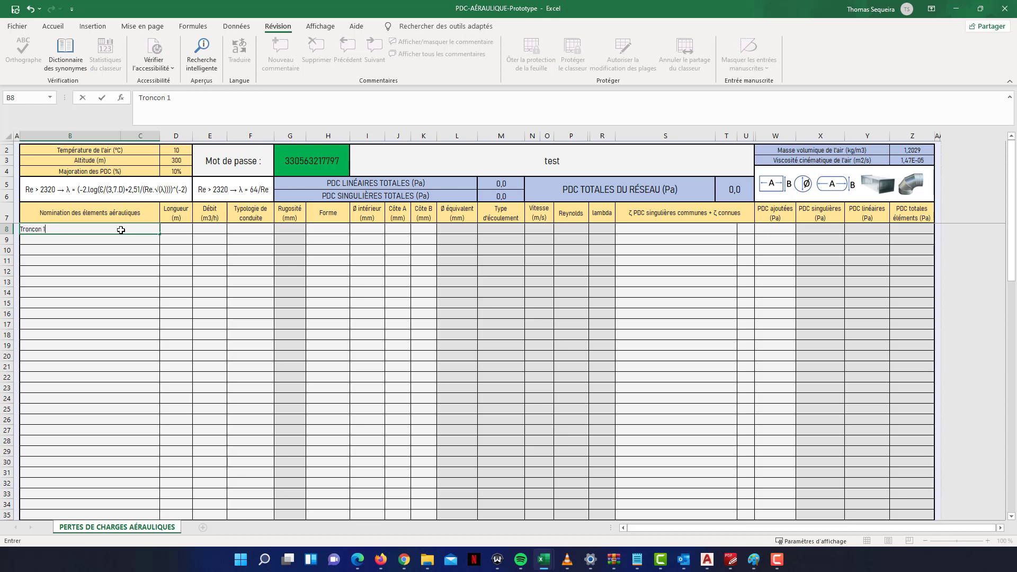
pyautogui.press('Return')
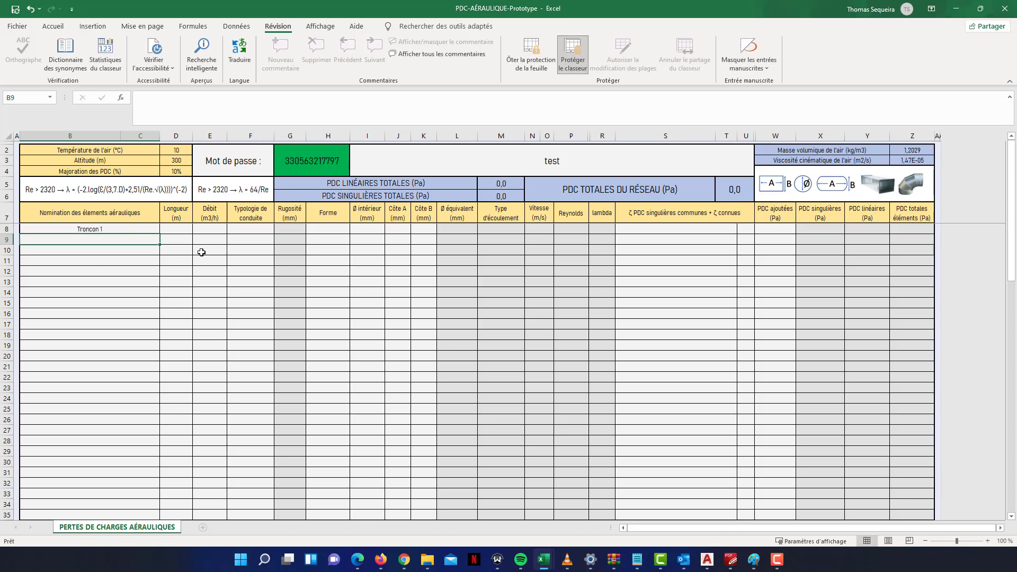
# Give Troncon 1 a length of 10 m and an airflow of 600 m3/h
pyautogui.click(171, 231)
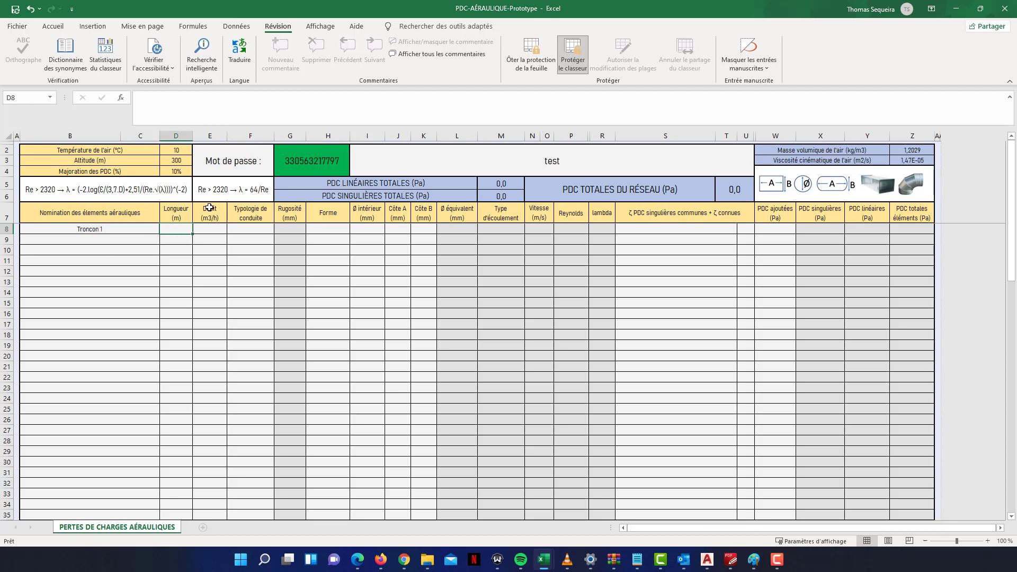
pyautogui.write('10')
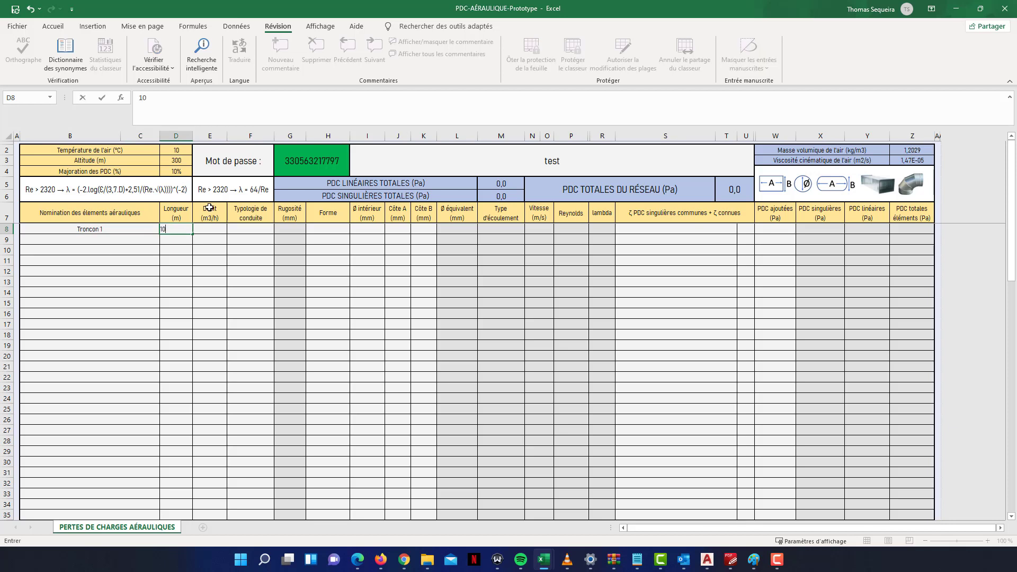
pyautogui.click(208, 233)
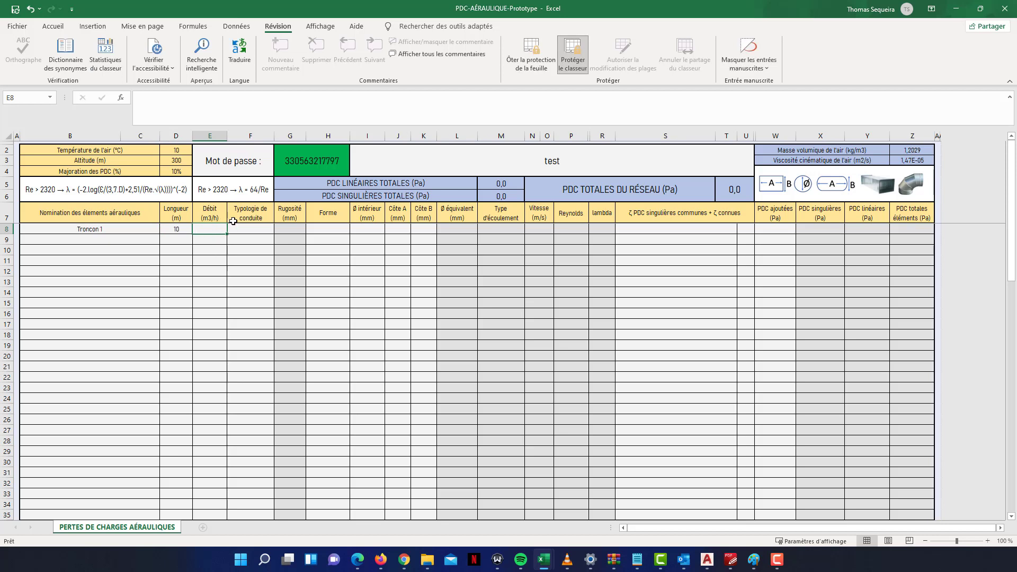
pyautogui.write('60')
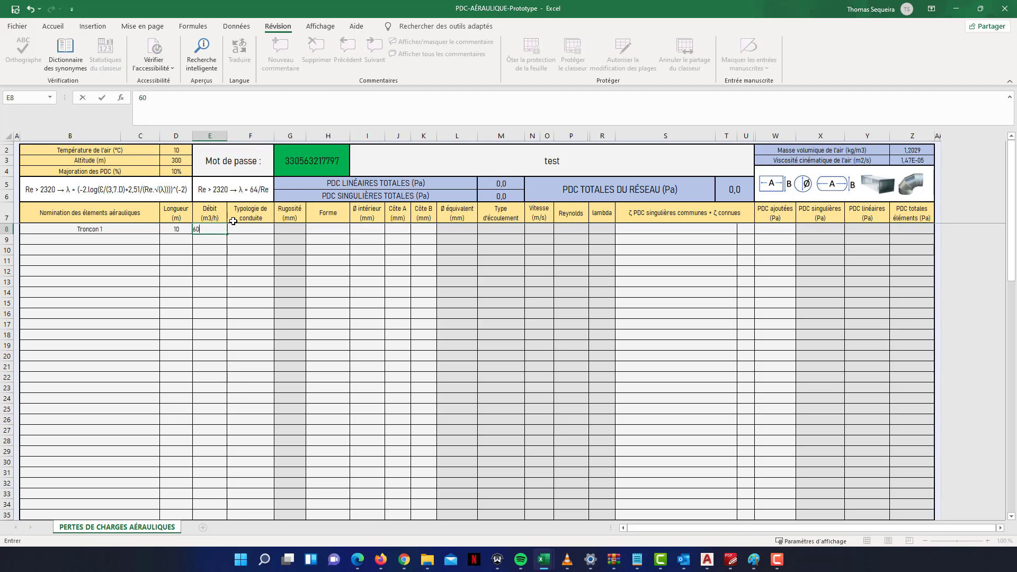
pyautogui.write('0')
pyautogui.press('Return')
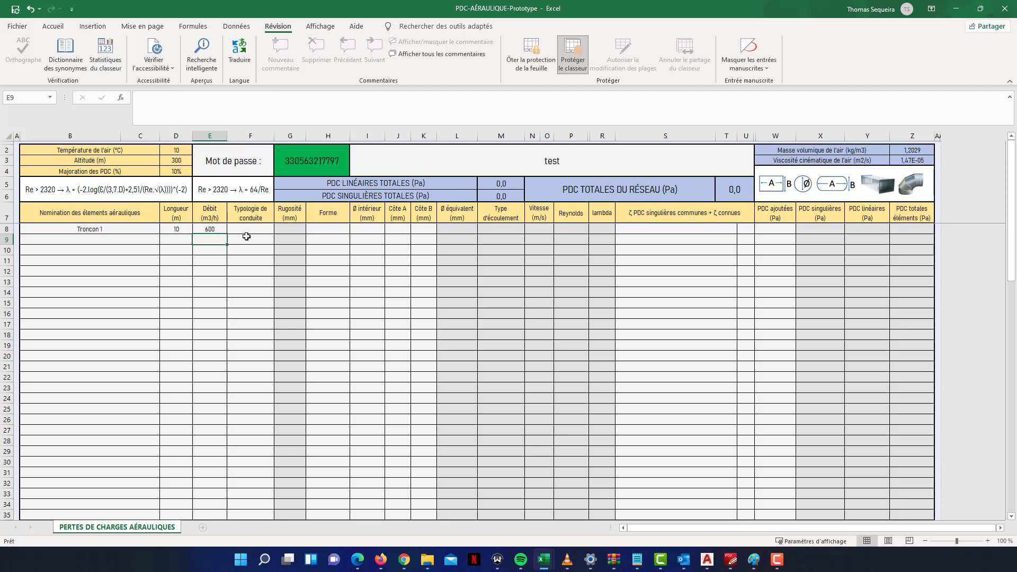
# Choose "Acier galvanisé" as the duct type of Troncon 1
pyautogui.click(247, 231)
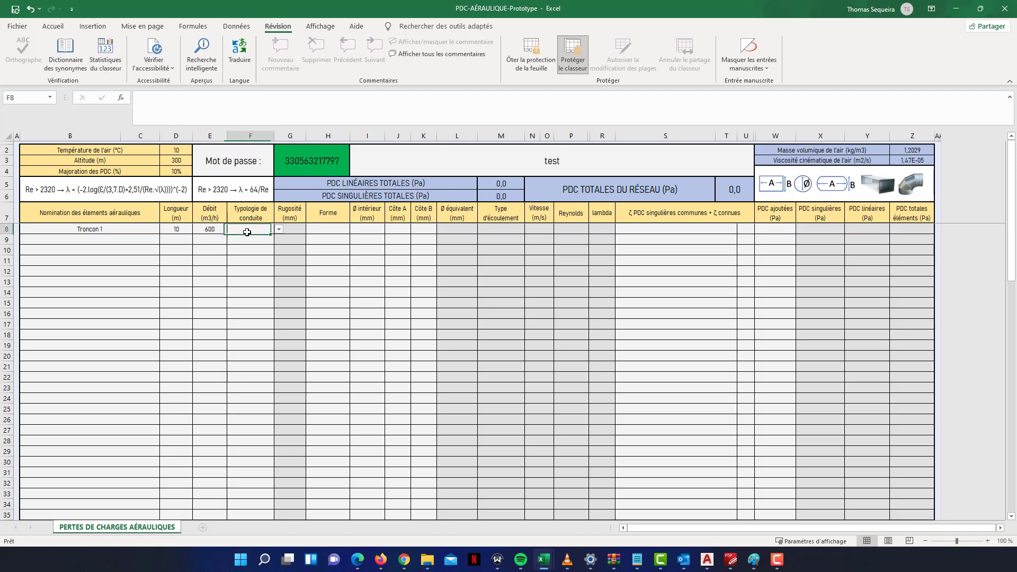
pyautogui.click(277, 231)
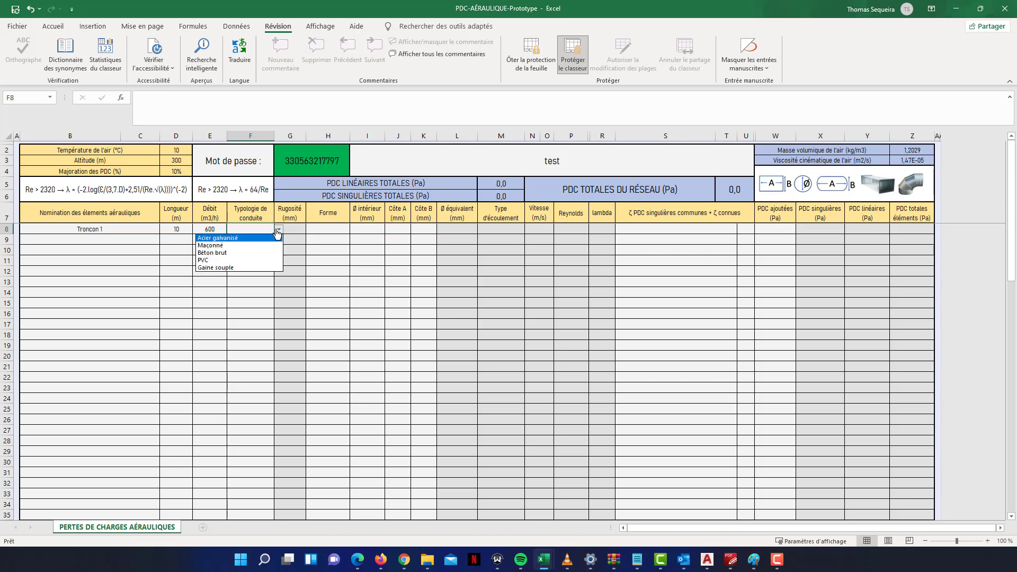
pyautogui.click(238, 239)
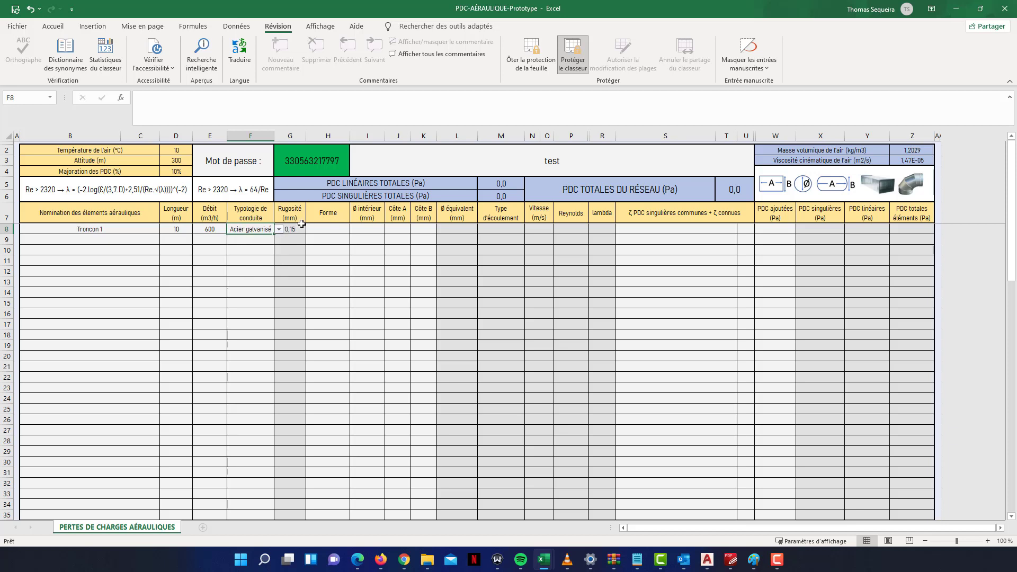
pyautogui.click(212, 286)
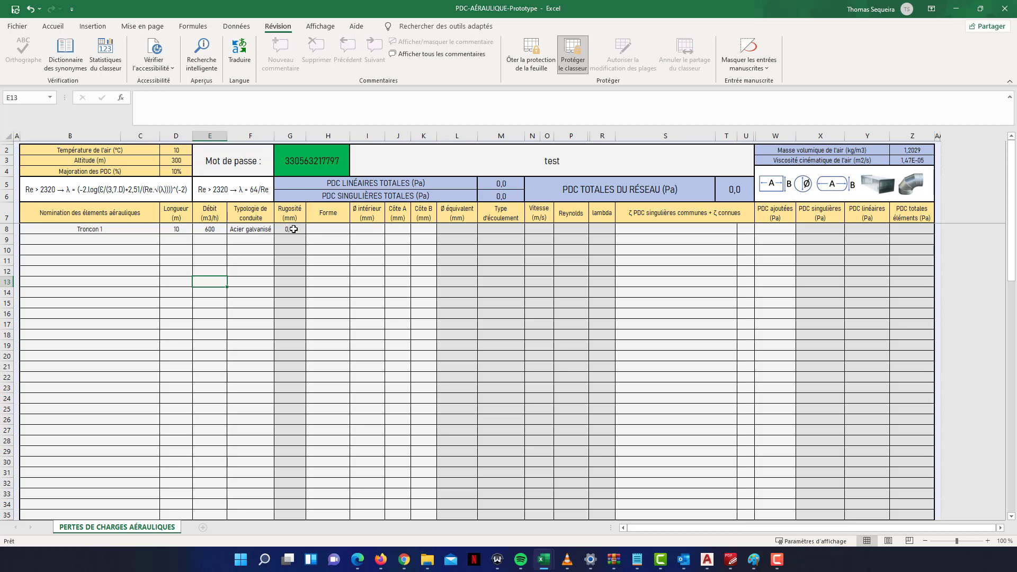
# Set the shape of Troncon 1 to "Circulaire" with an inner diameter of 315 mm
pyautogui.click(321, 232)
pyautogui.click(355, 229)
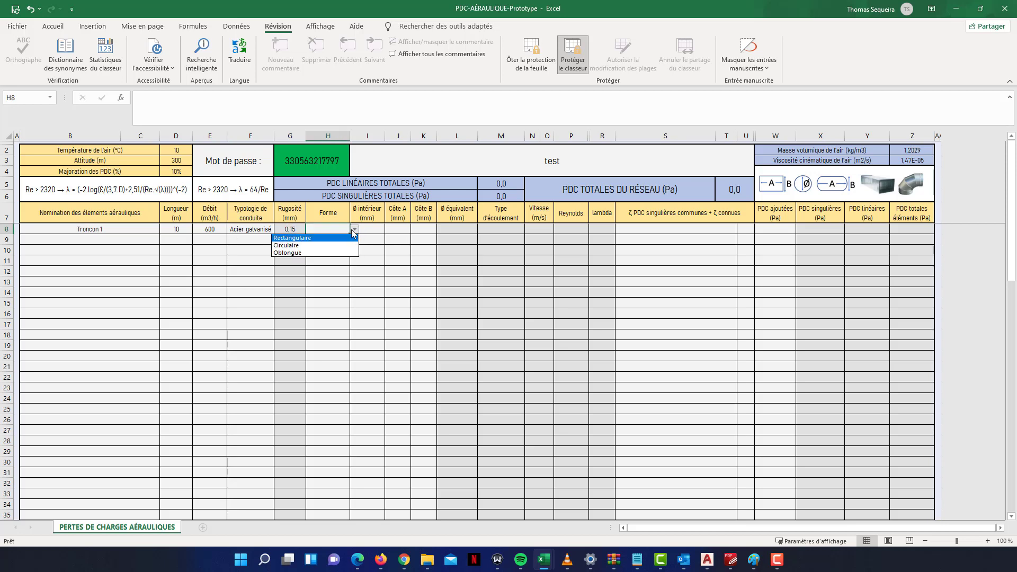
pyautogui.click(312, 246)
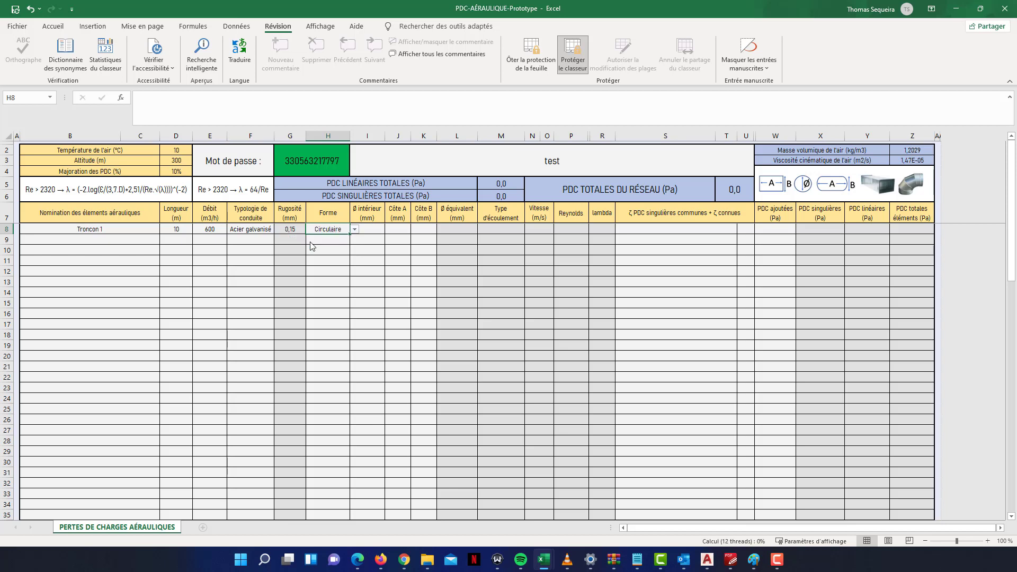
pyautogui.click(368, 228)
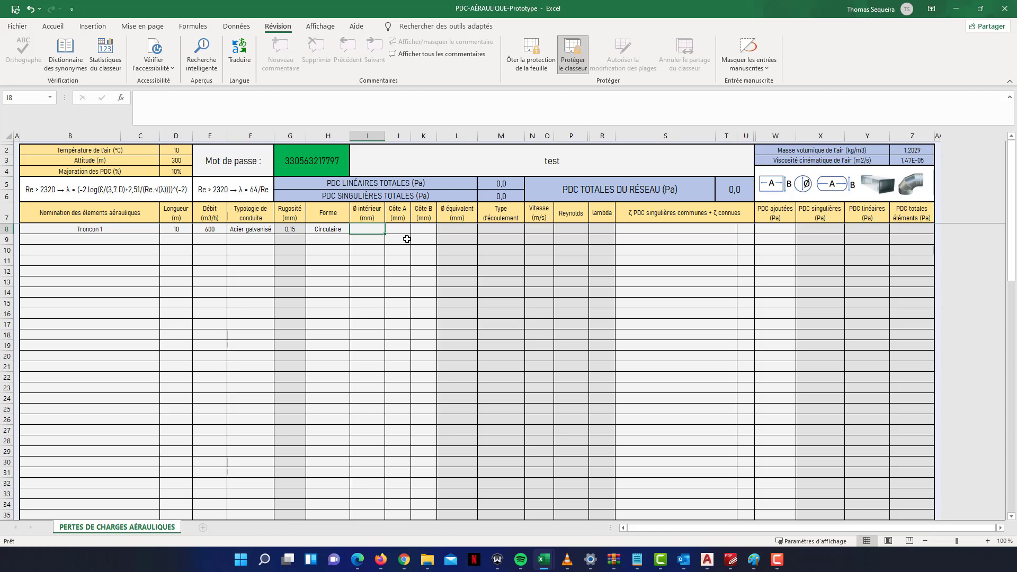
pyautogui.write('315')
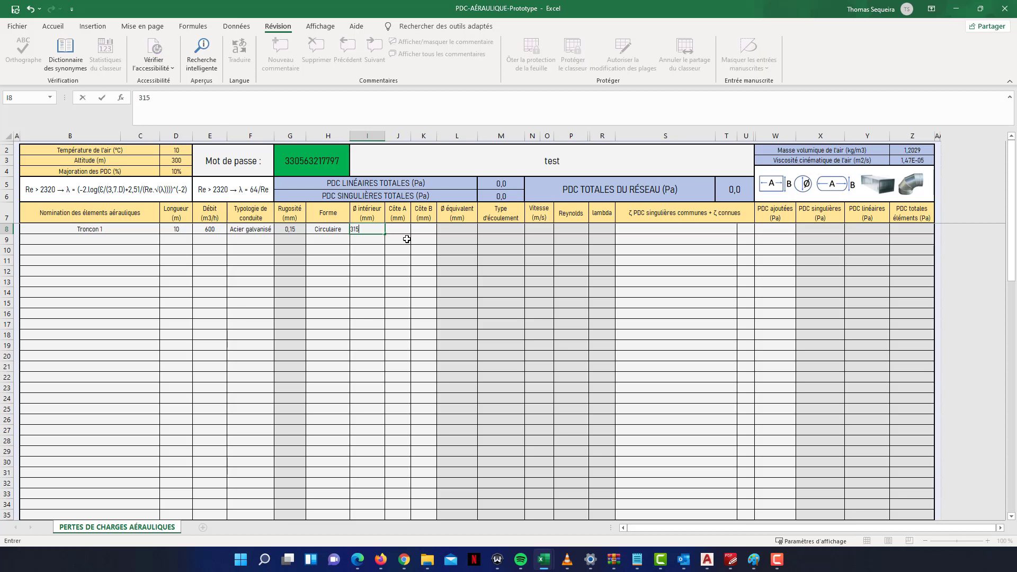
pyautogui.press('Return')
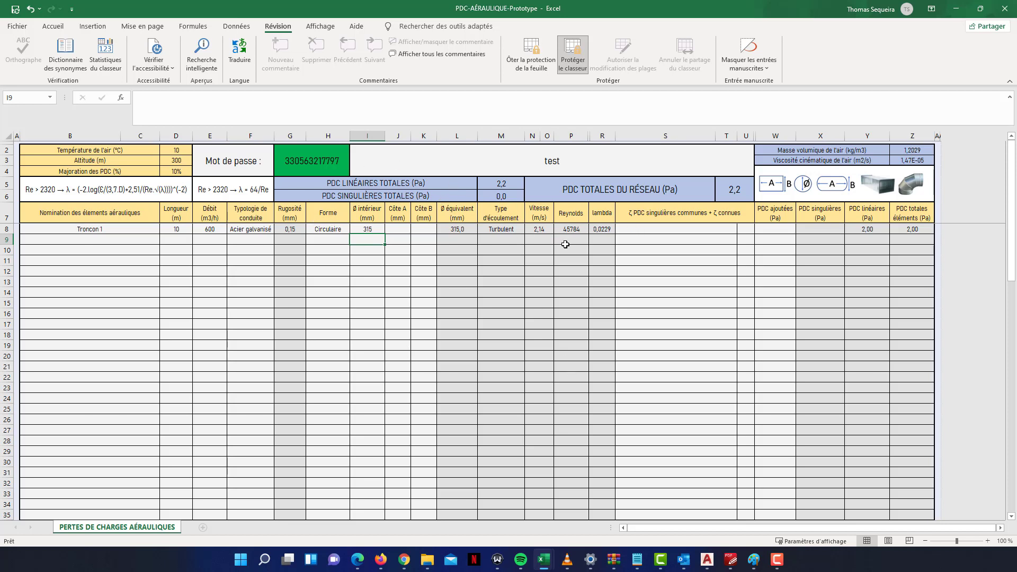
# Examine the calculated flow type, velocity, Reynolds number, lambda and linear pressure loss of Troncon 1
pyautogui.click(503, 232)
pyautogui.click(541, 229)
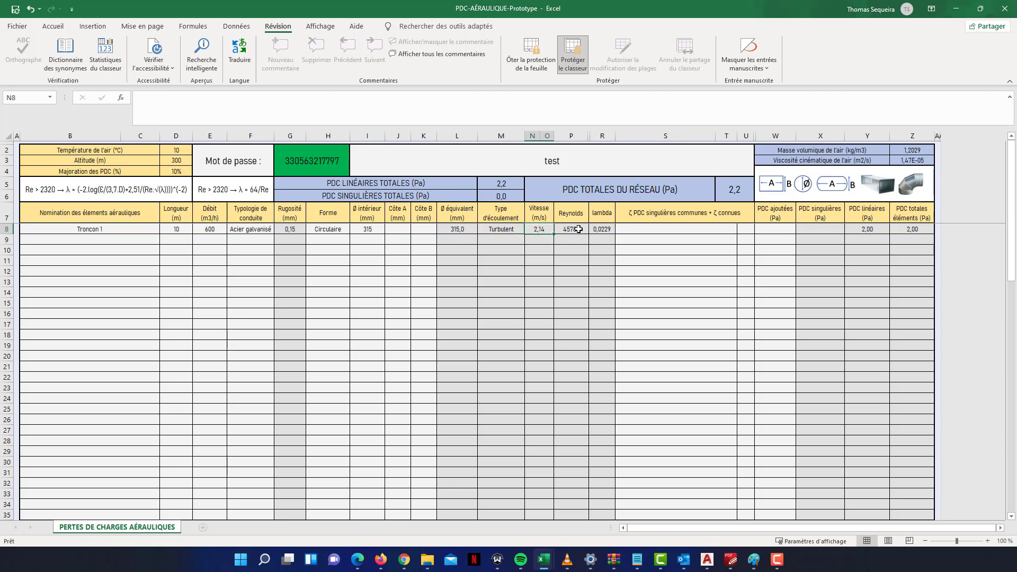
pyautogui.click(579, 230)
pyautogui.click(611, 229)
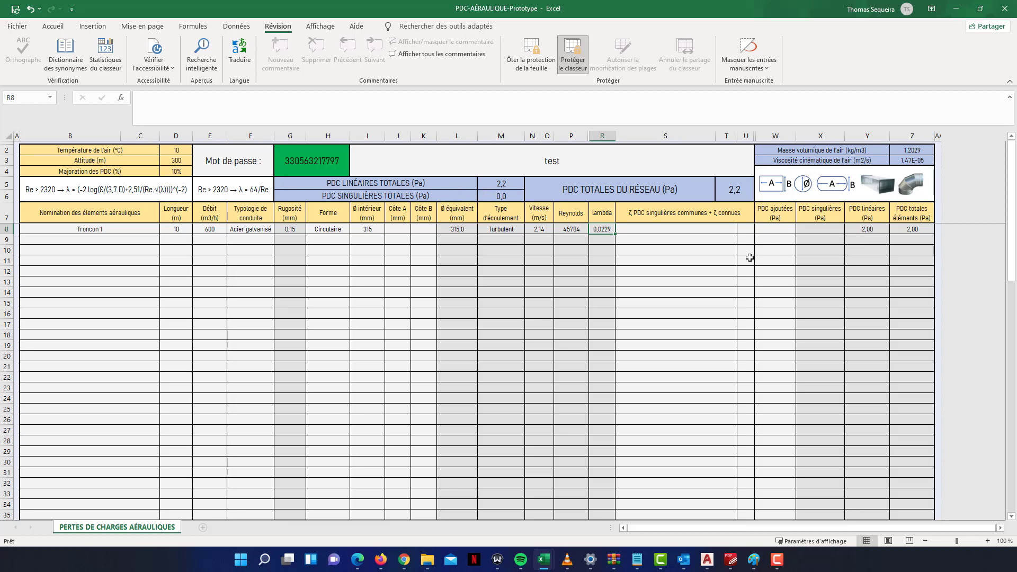
pyautogui.click(872, 229)
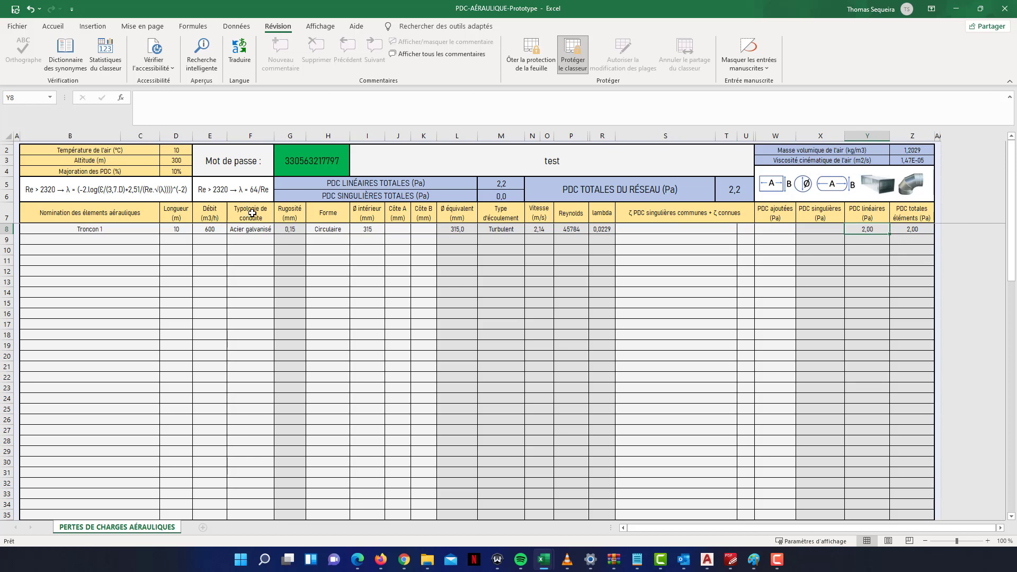
# Change the length of Troncon 1 to 15 m
pyautogui.click(173, 232)
pyautogui.write('15')
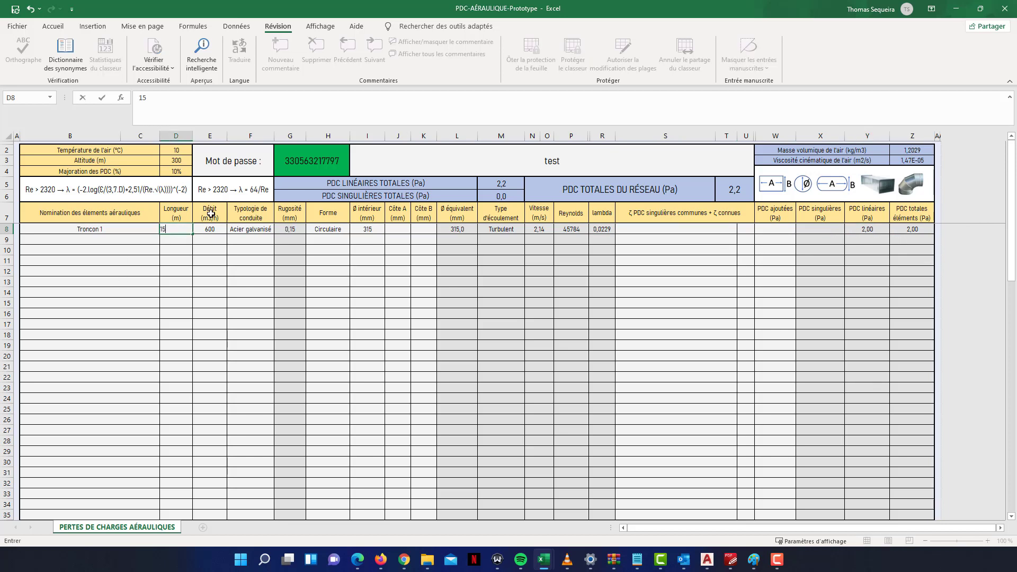
pyautogui.press('Return')
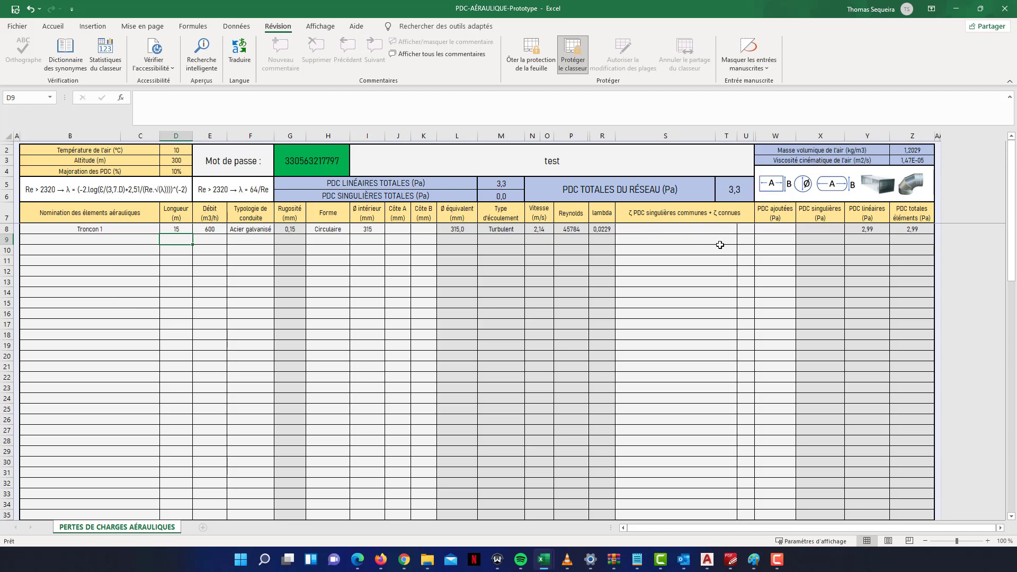
# Assign the singular pressure loss "Coude circulaire 45° ζ = 0,23" to Troncon 1
pyautogui.click(700, 239)
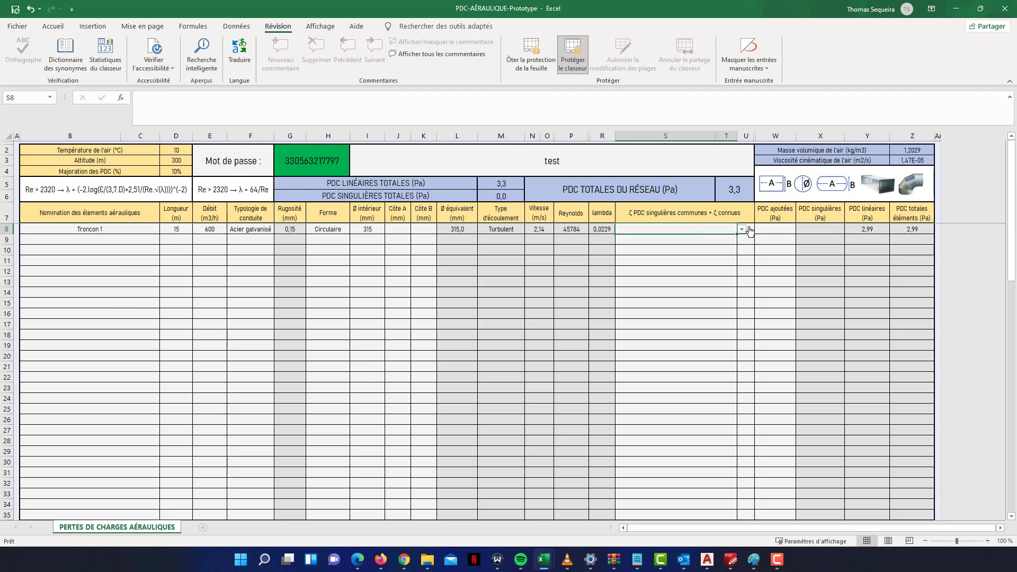
pyautogui.click(742, 228)
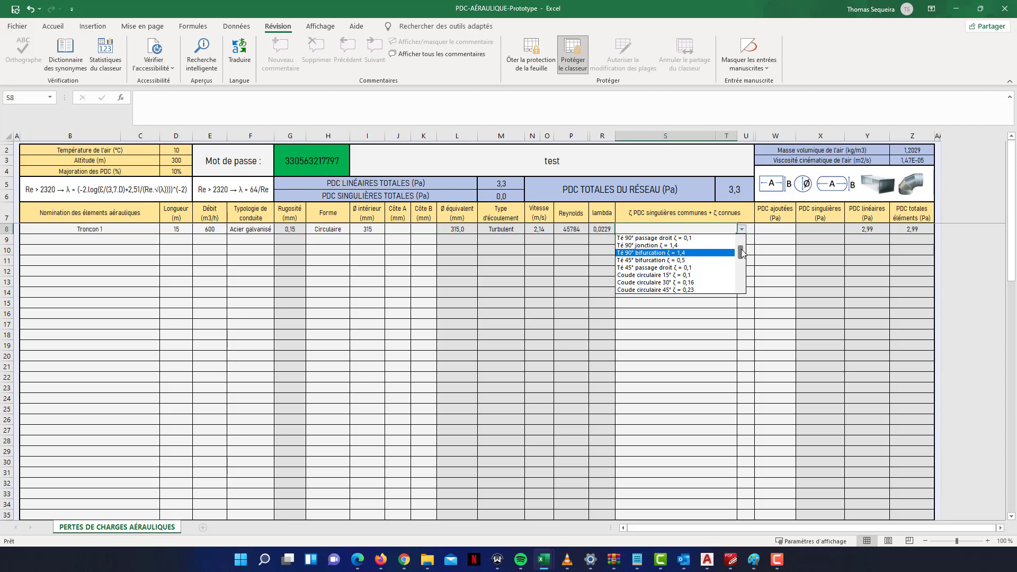
pyautogui.click(676, 291)
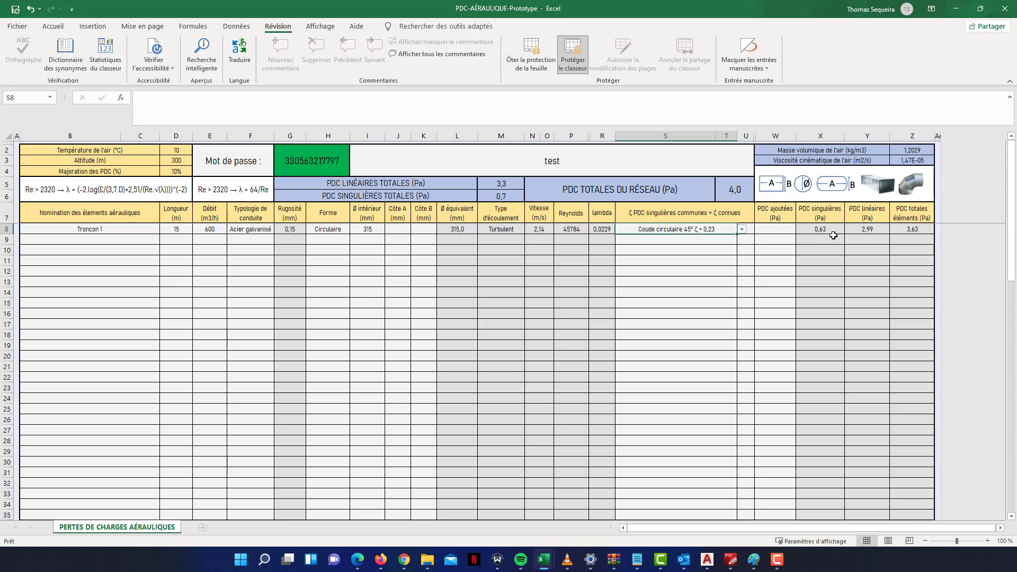
pyautogui.click(717, 252)
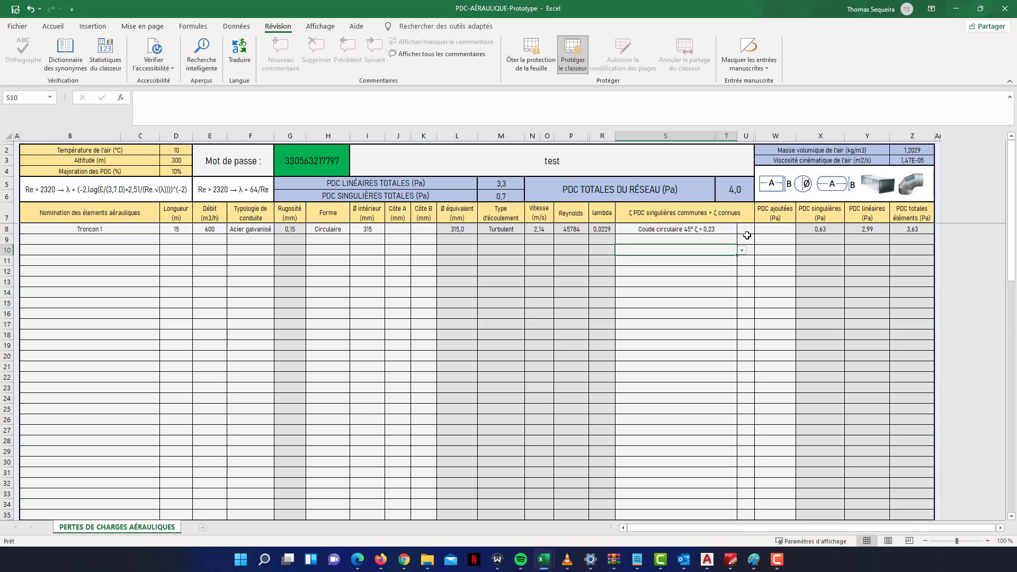
# Enter a known additional ζ coefficient of 1 for Troncon 1, beside its circular elbow loss
pyautogui.click(747, 234)
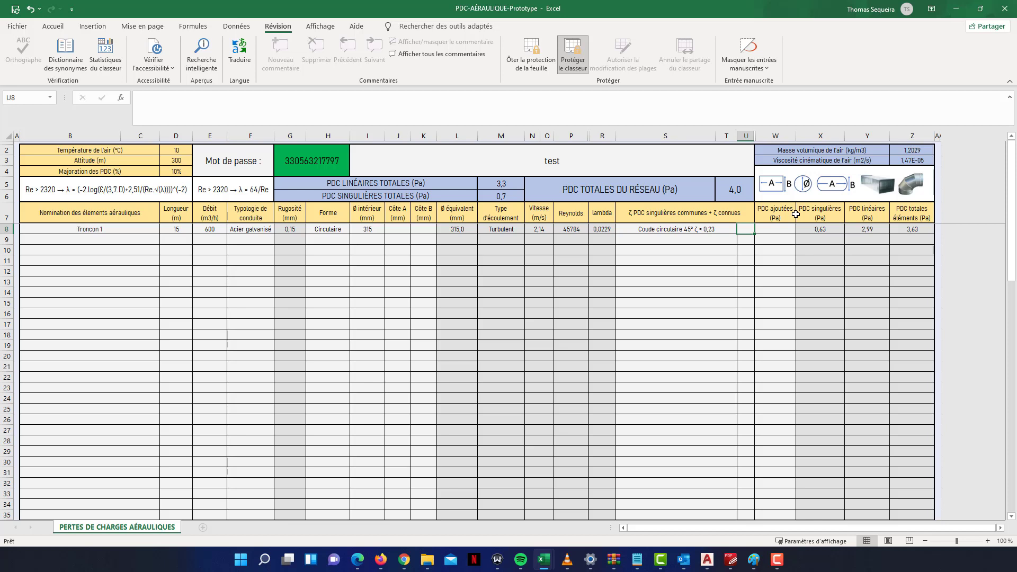
pyautogui.click(730, 229)
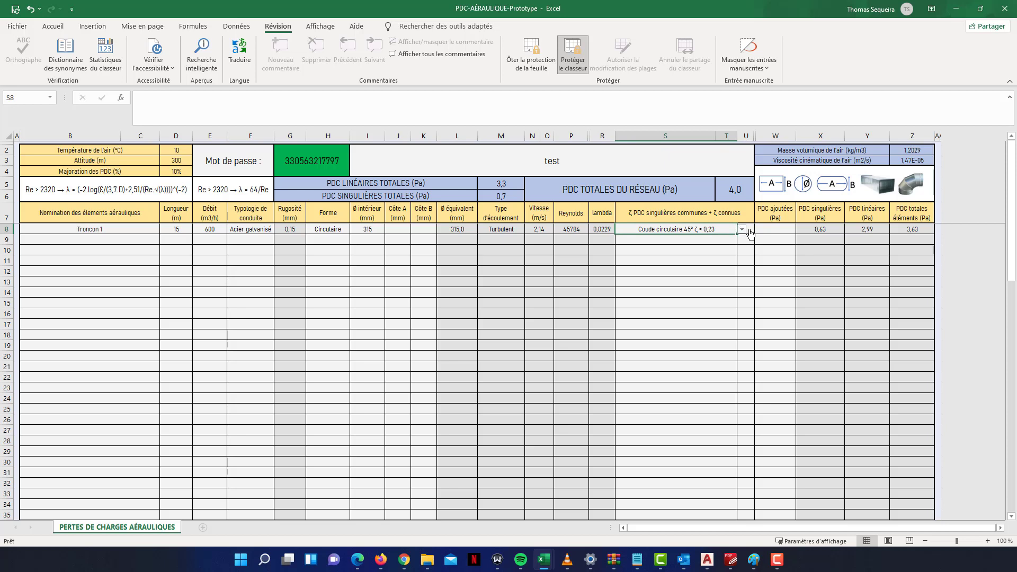
pyautogui.click(749, 230)
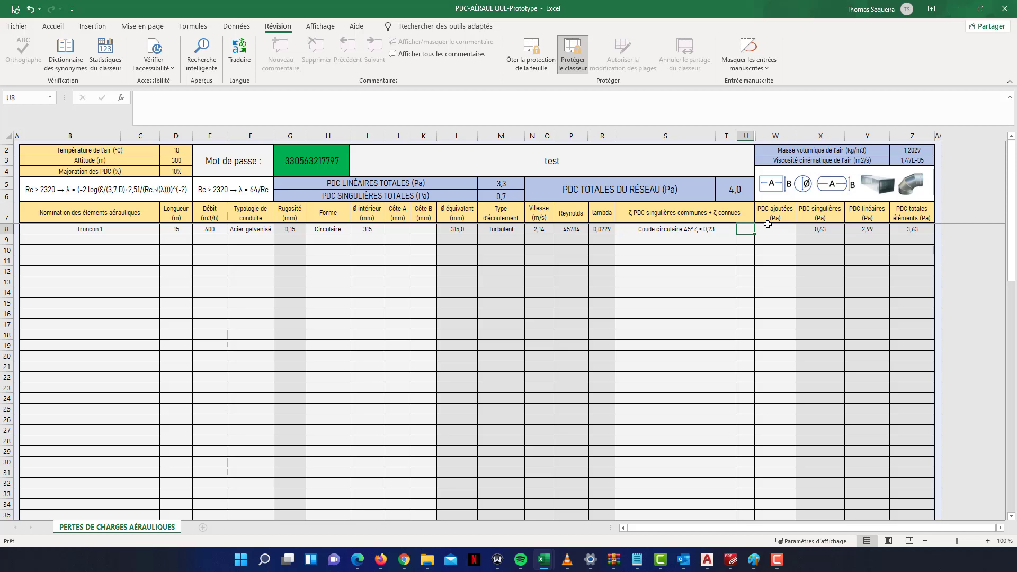
pyautogui.write('1')
pyautogui.press('Return')
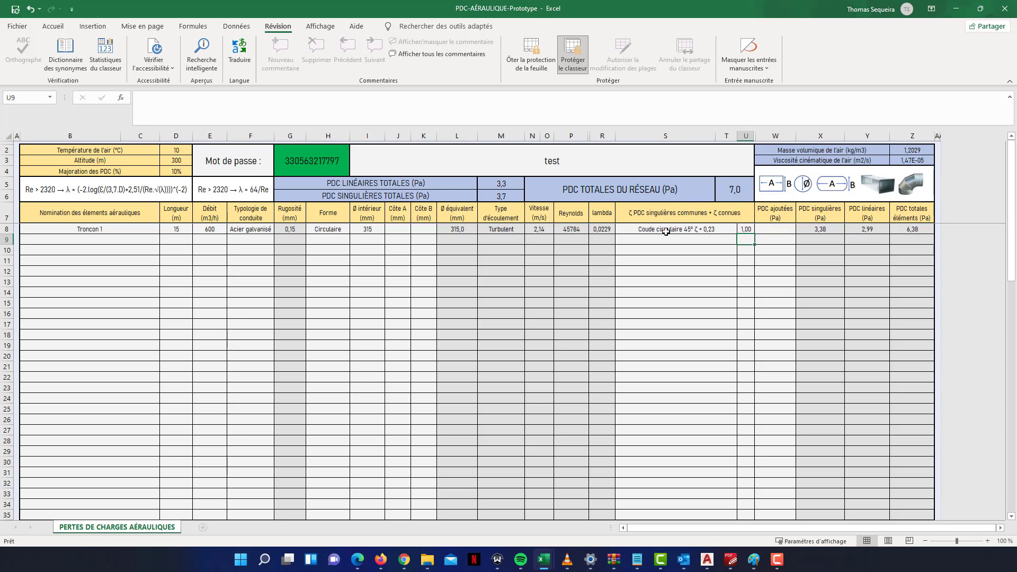
# Change the known additional ζ coefficient of Troncon 1 to 2
pyautogui.click(721, 229)
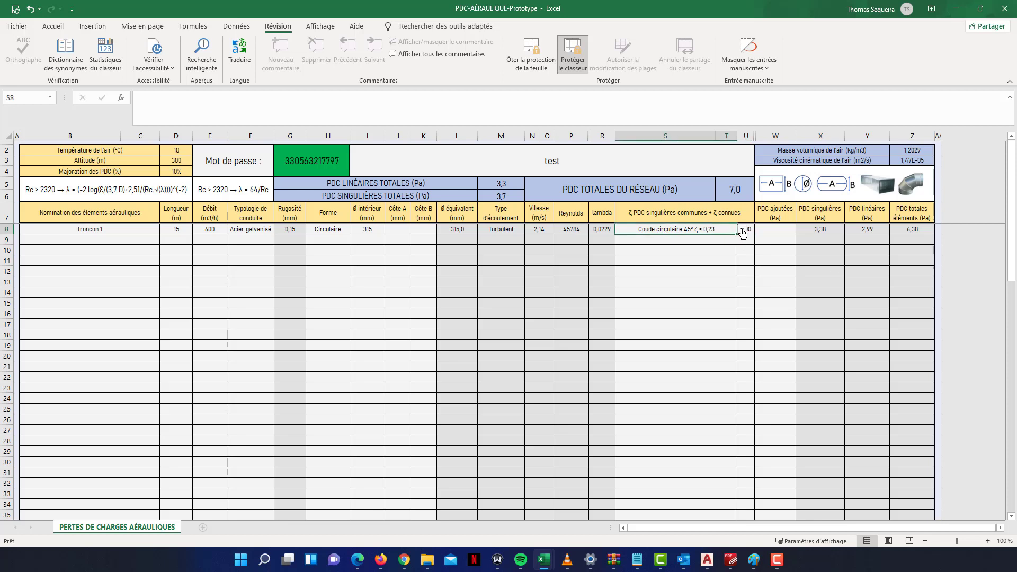
pyautogui.click(742, 228)
pyautogui.press('Escape')
pyautogui.click(723, 250)
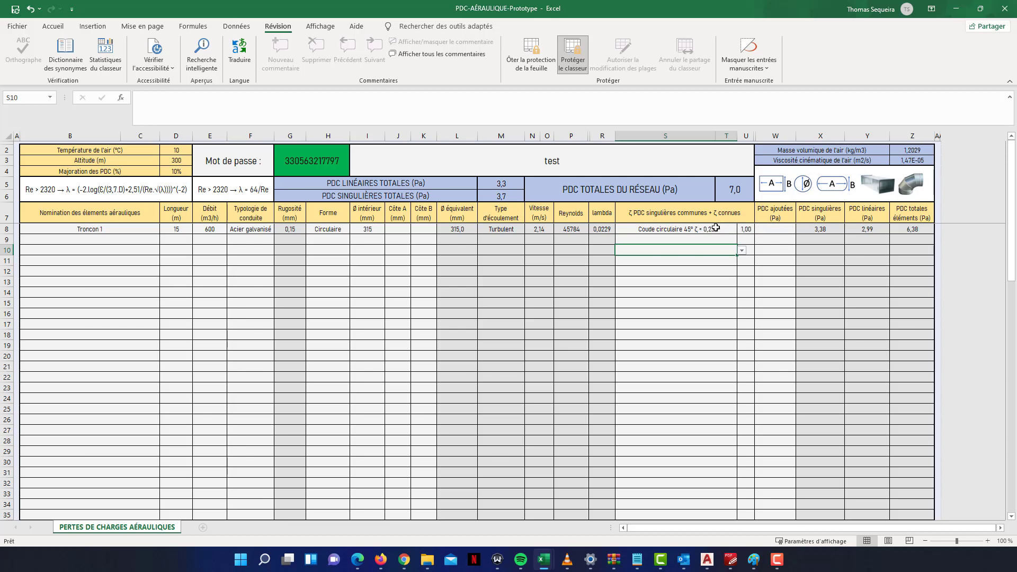
pyautogui.click(725, 230)
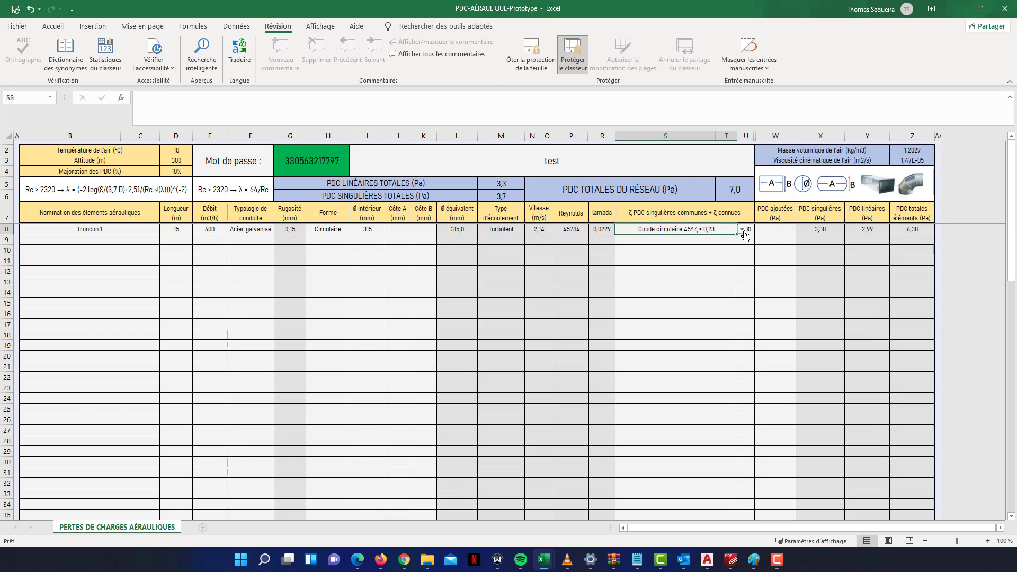
pyautogui.click(745, 231)
pyautogui.write('2')
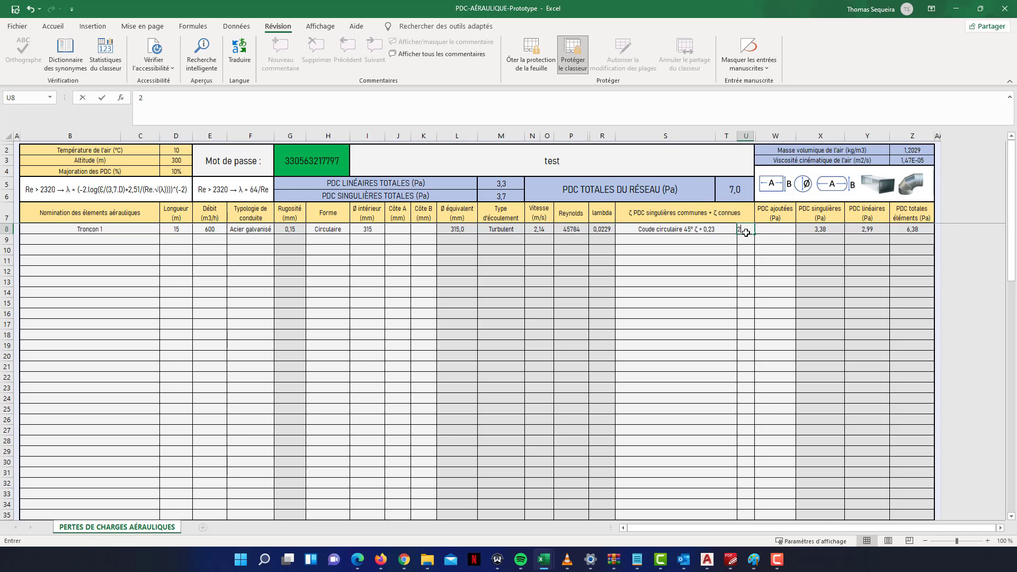
pyautogui.press('Return')
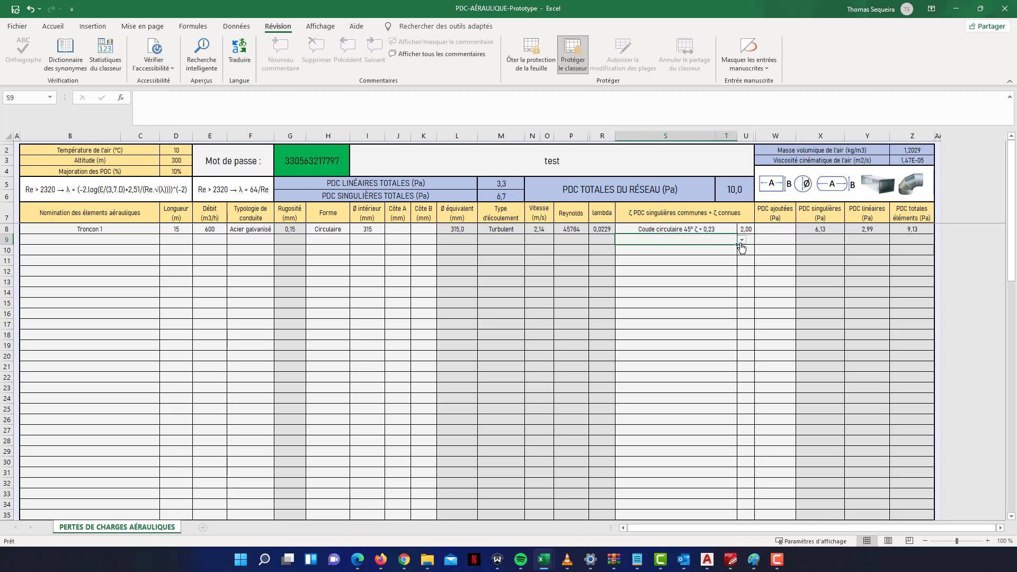
# Enter an added pressure loss (PDC ajoutées) of 60 Pa for Troncon 1
pyautogui.click(781, 295)
pyautogui.click(767, 231)
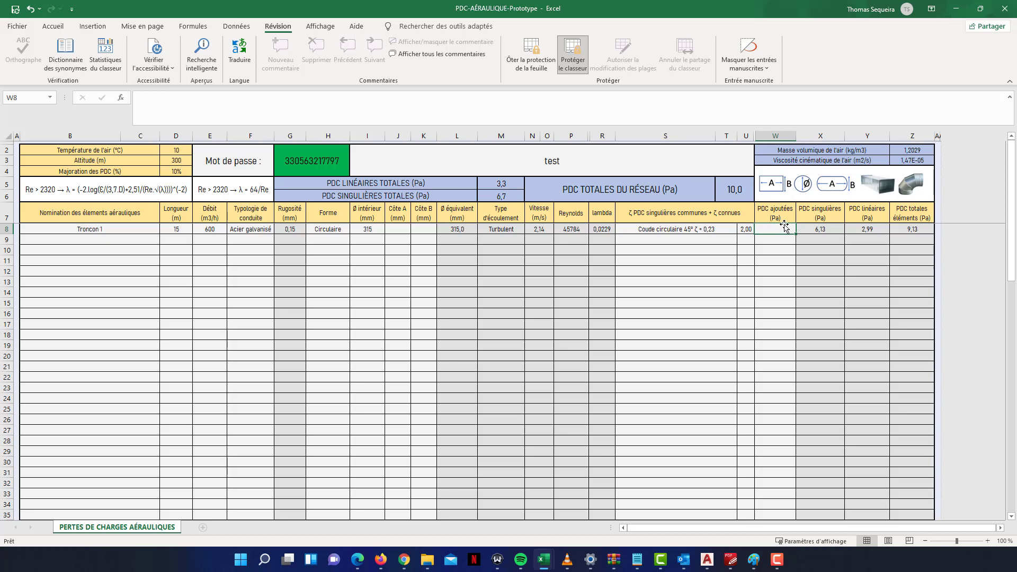
pyautogui.write('60')
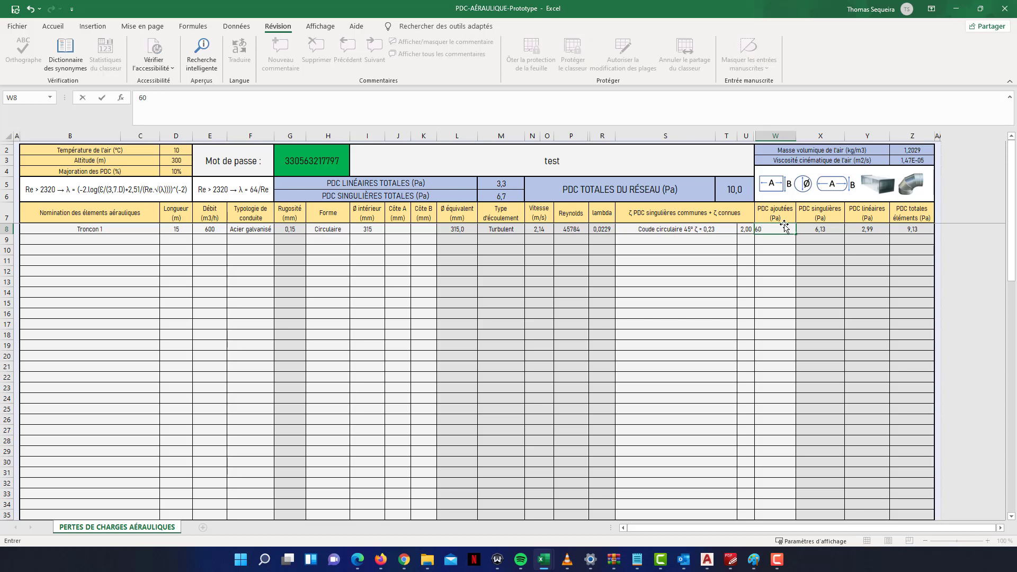
pyautogui.press('Return')
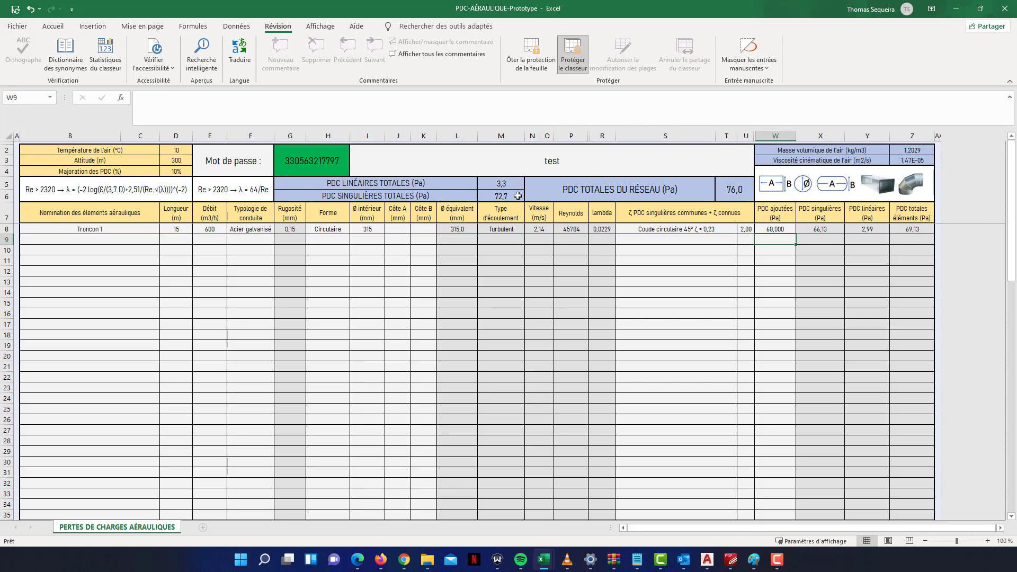
pyautogui.rightClick(740, 190)
pyautogui.press('Escape')
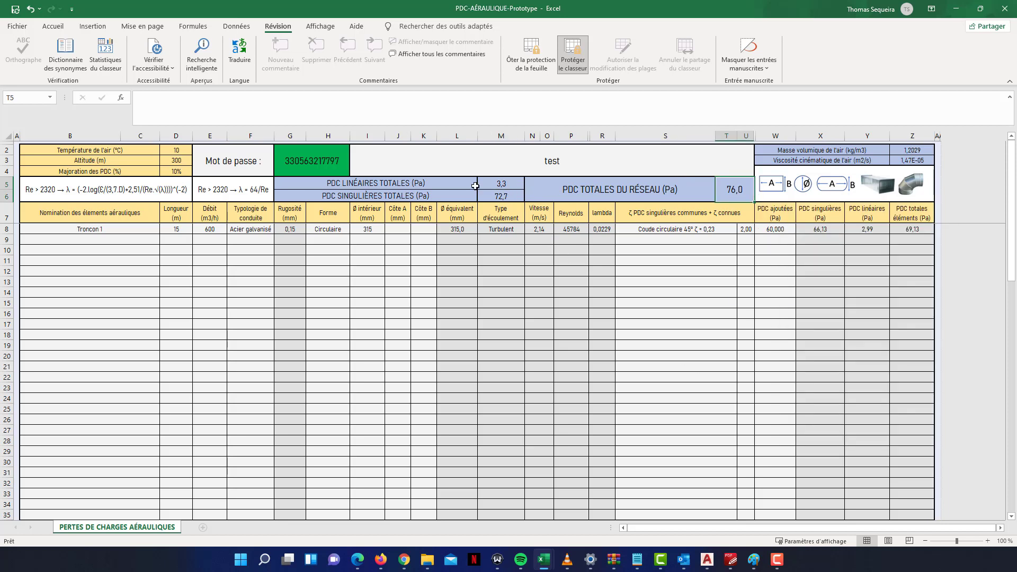
# Set the pressure loss increase (Majoration des PDC) to 15%
pyautogui.click(165, 173)
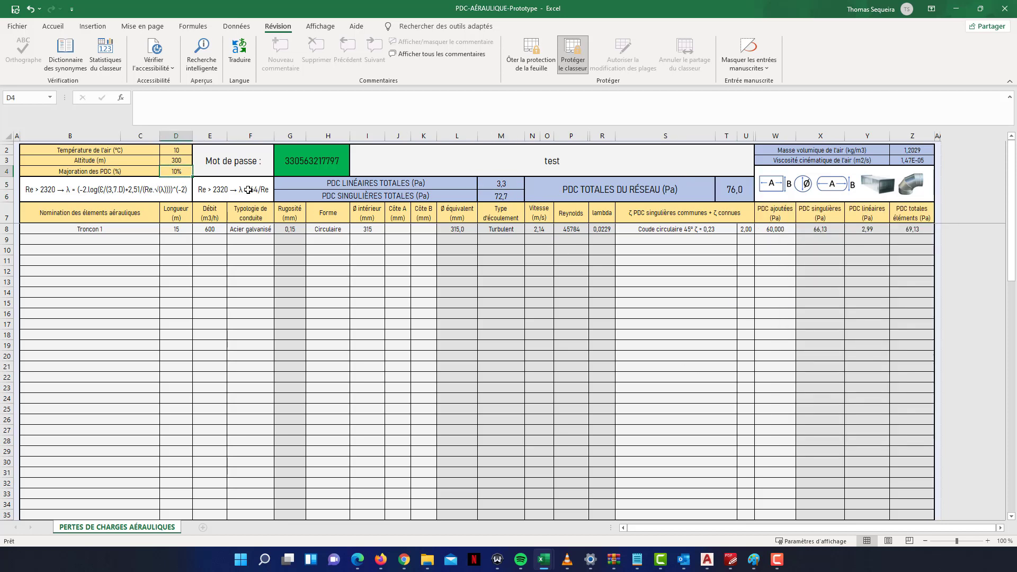
pyautogui.write('15')
pyautogui.press('Return')
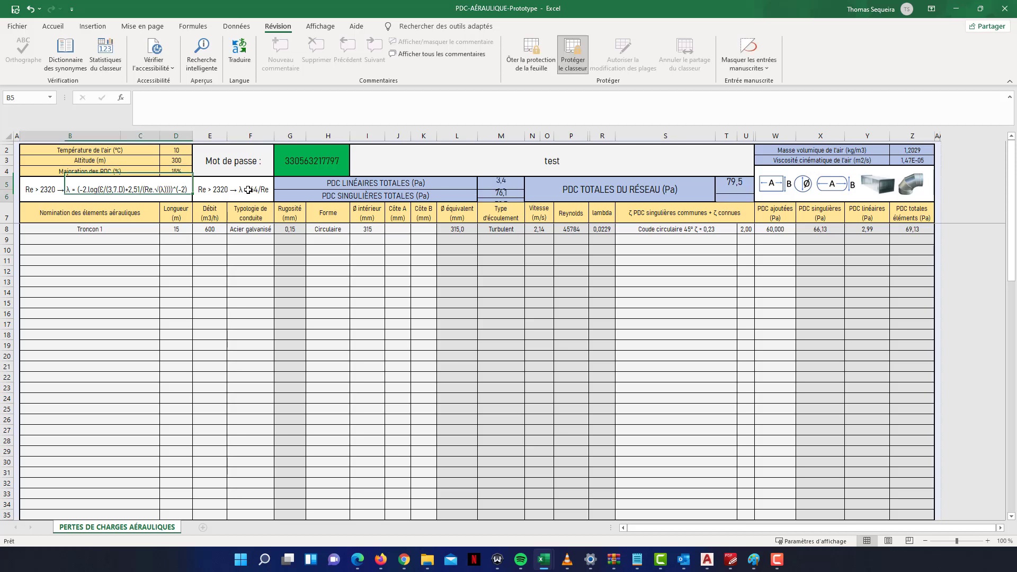
# Add a second duct element named "Tronçon2" with a length of 23 m and a flow rate of 1500 m3/h
pyautogui.click(127, 238)
pyautogui.write('T')
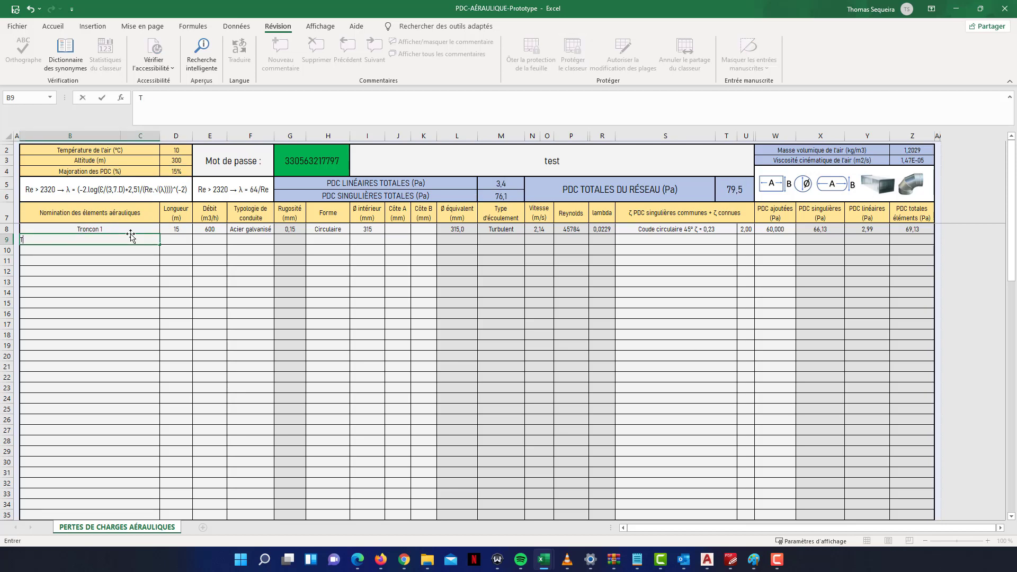
pyautogui.write('ronçon2')
pyautogui.press('Return')
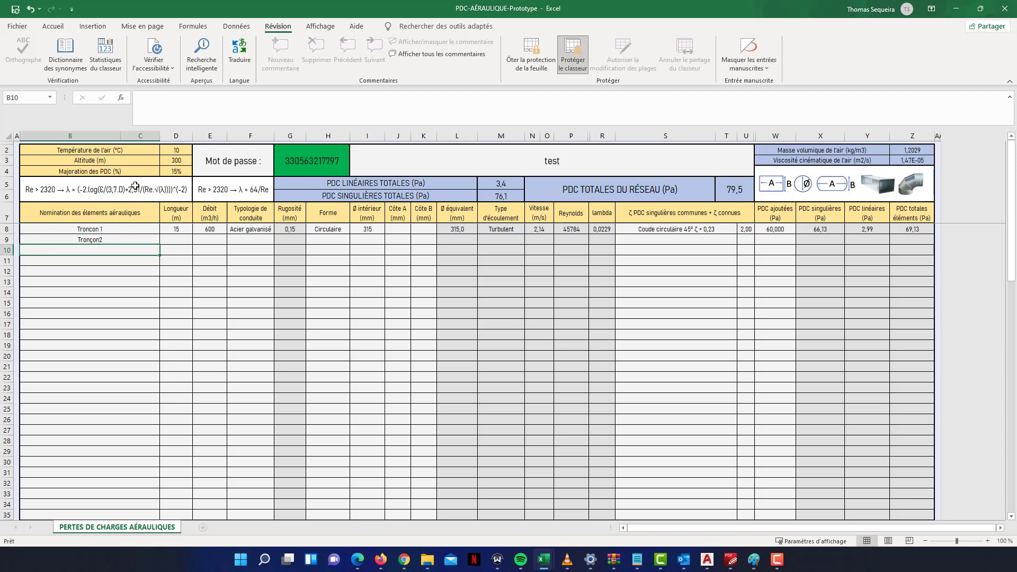
pyautogui.click(177, 237)
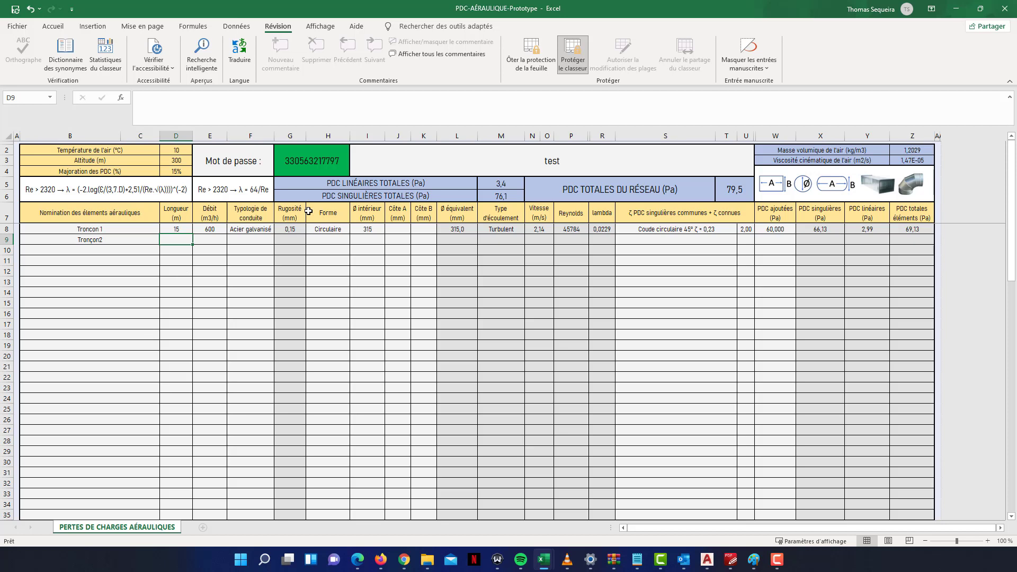
pyautogui.write('23')
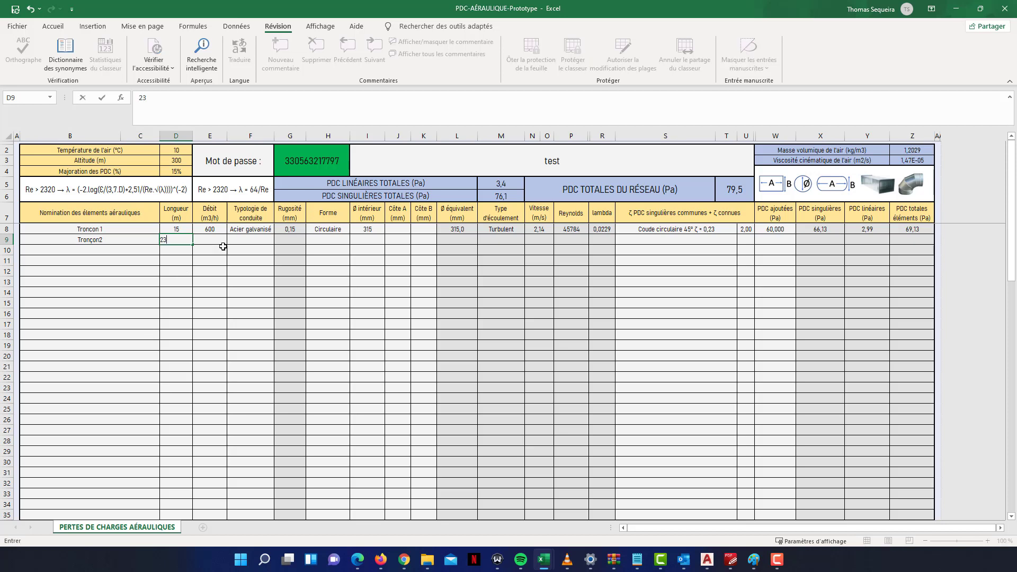
pyautogui.write('150')
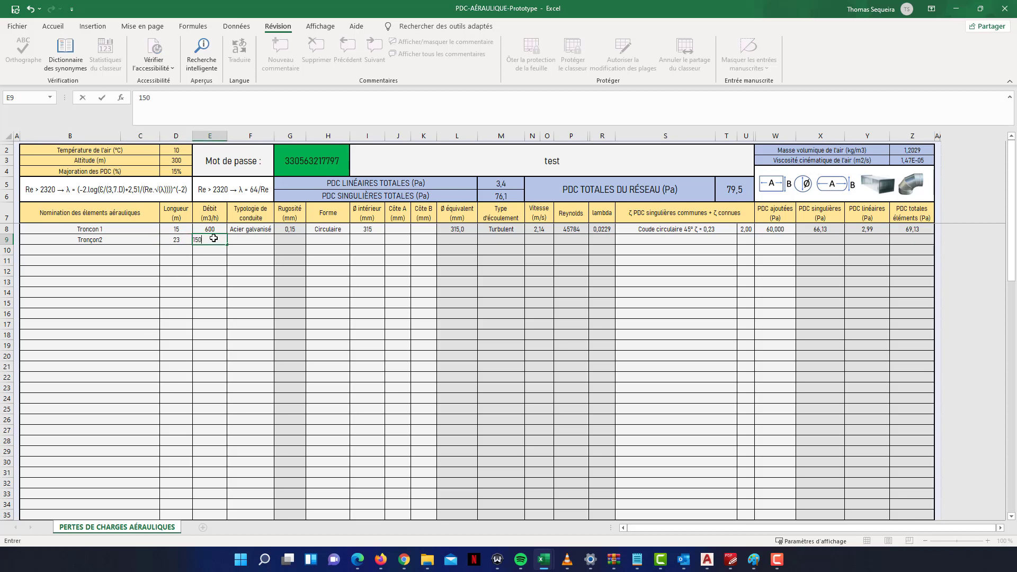
pyautogui.write('0')
# Set the duct type of Tronçon2 to "Maçonné" and its shape to "Rectangulaire"
pyautogui.click(259, 240)
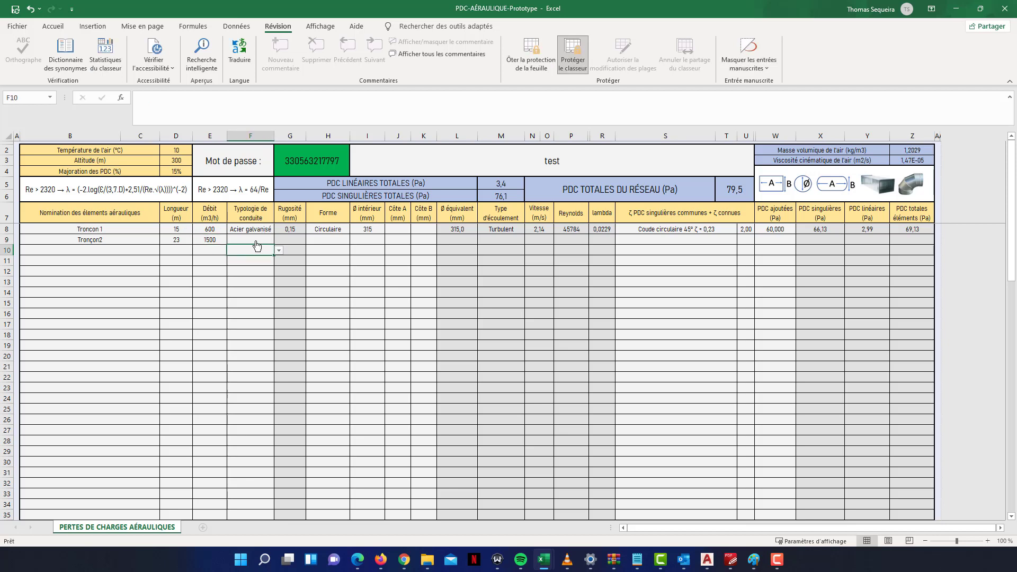
pyautogui.click(278, 240)
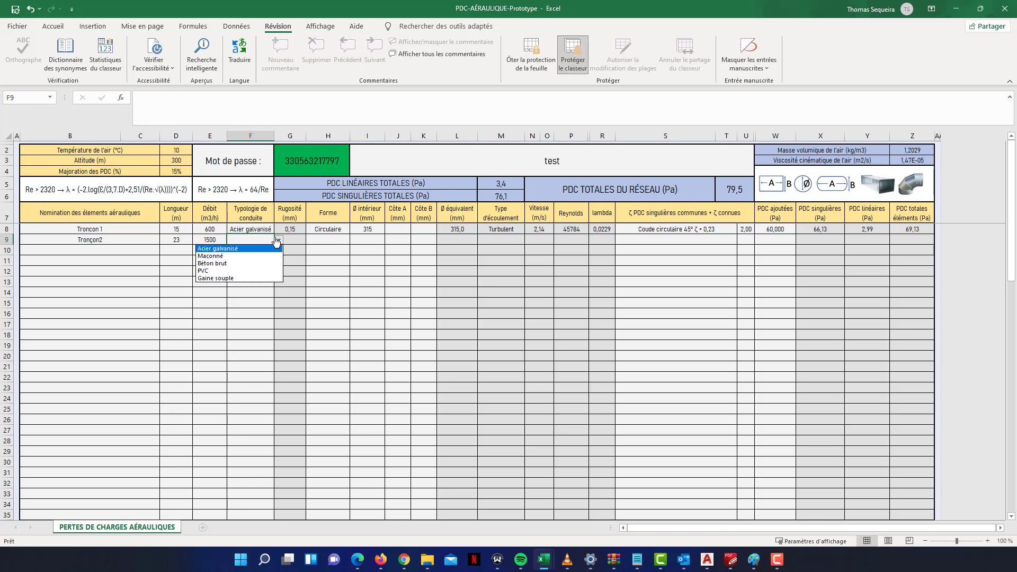
pyautogui.click(216, 257)
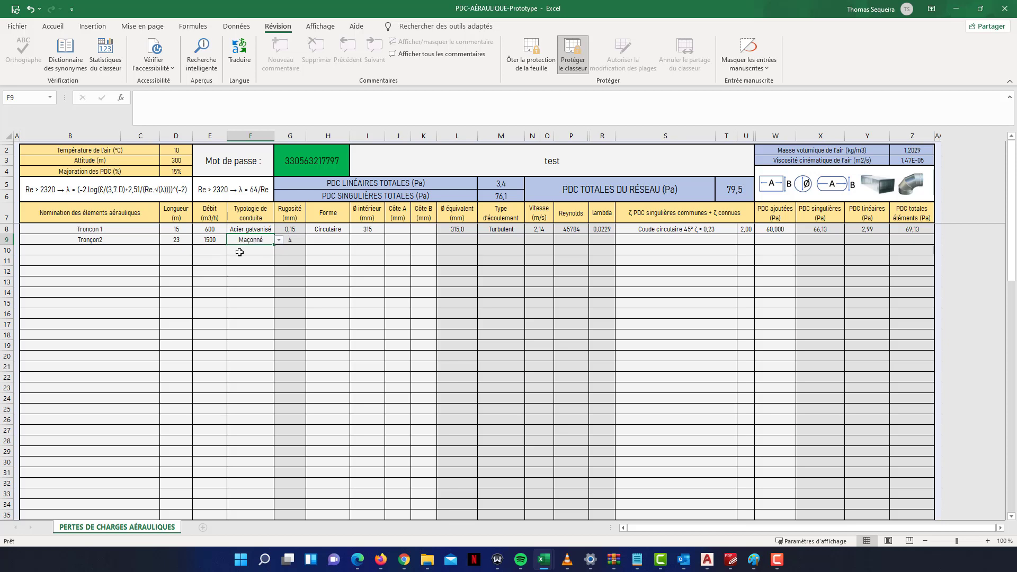
pyautogui.click(300, 240)
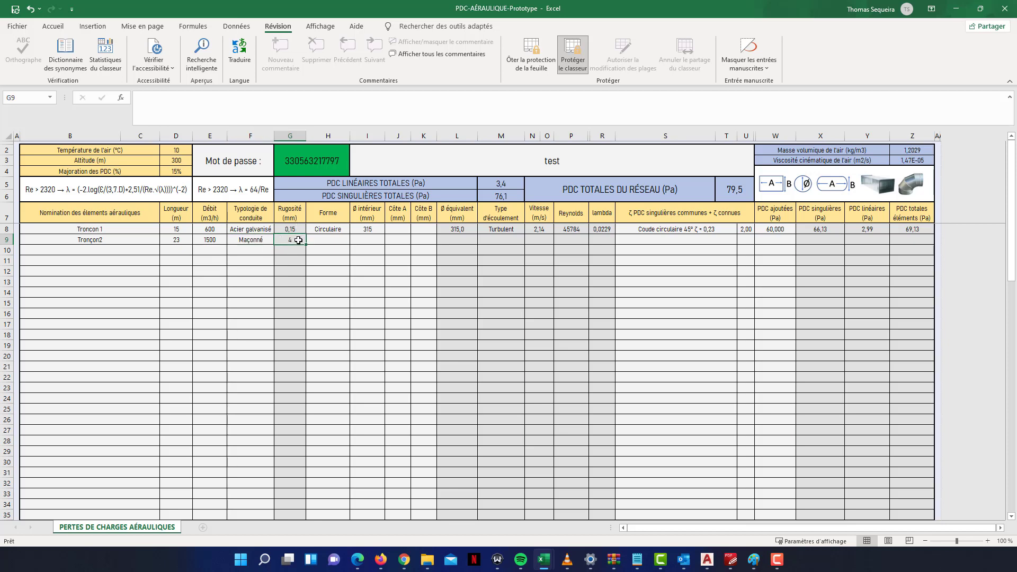
pyautogui.click(343, 242)
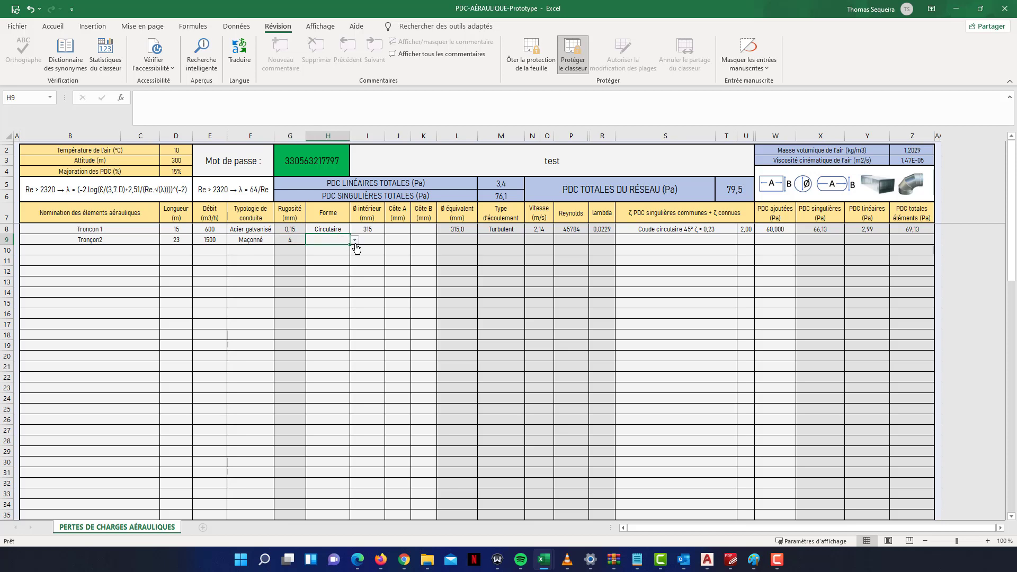
pyautogui.click(354, 241)
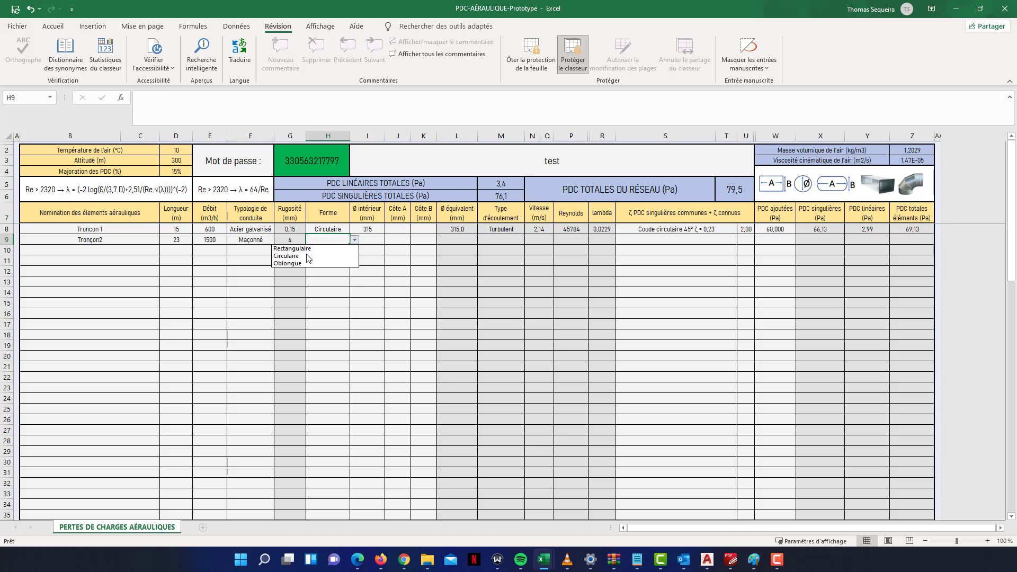
pyautogui.click(292, 249)
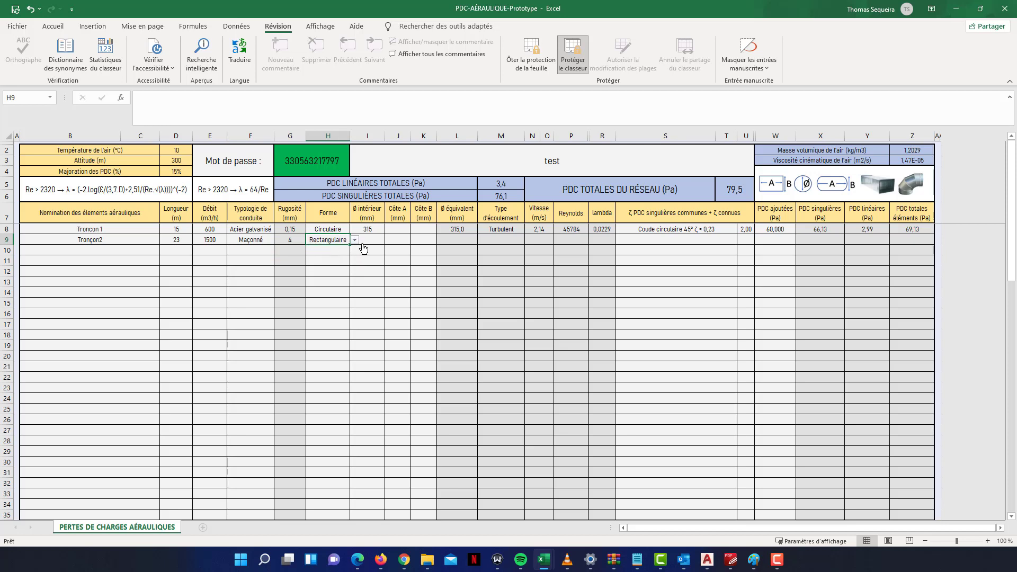
# Try to enter an inner diameter of 500 mm for the rectangular Tronçon2
pyautogui.click(366, 243)
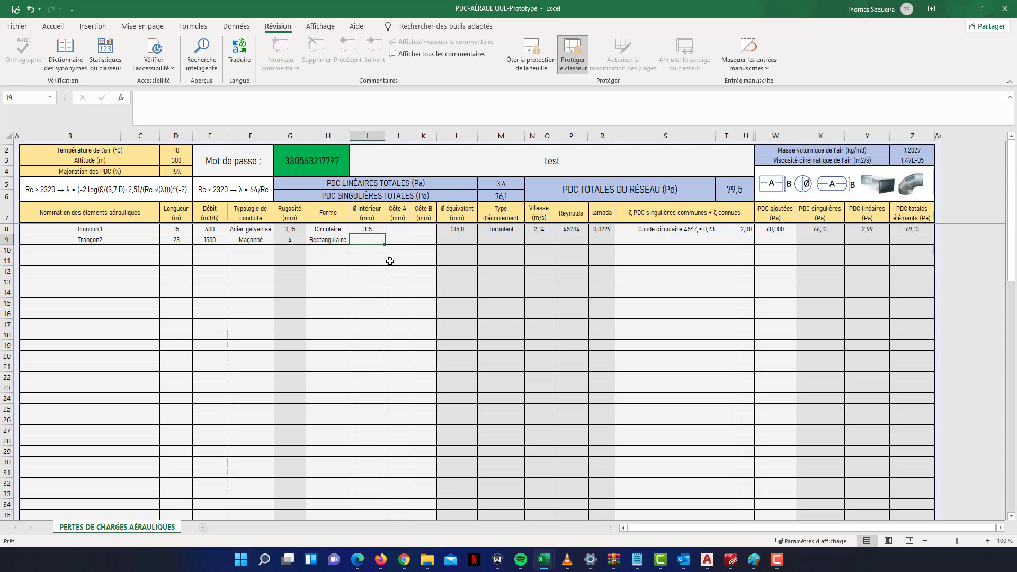
pyautogui.write('500')
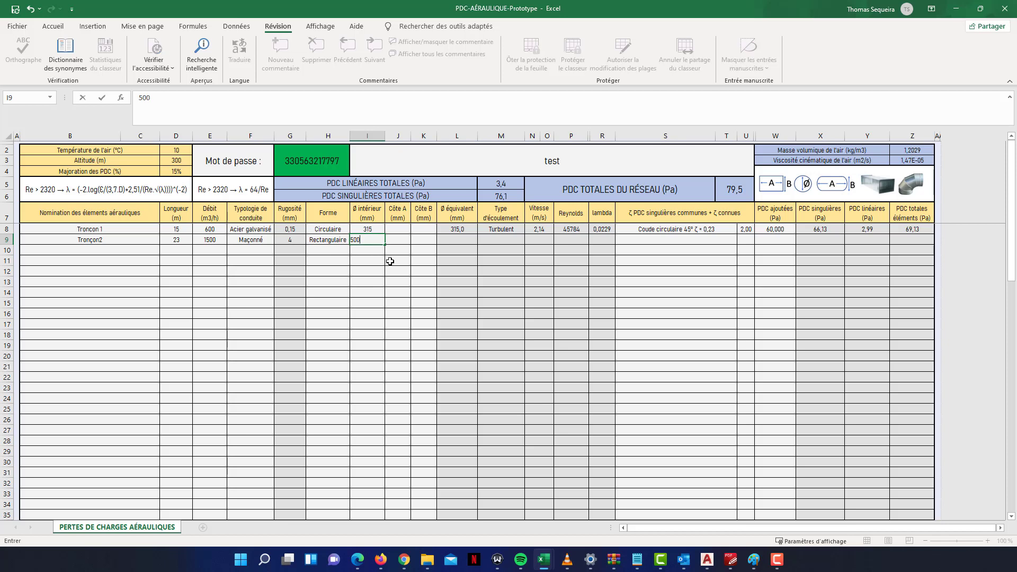
pyautogui.press('Return')
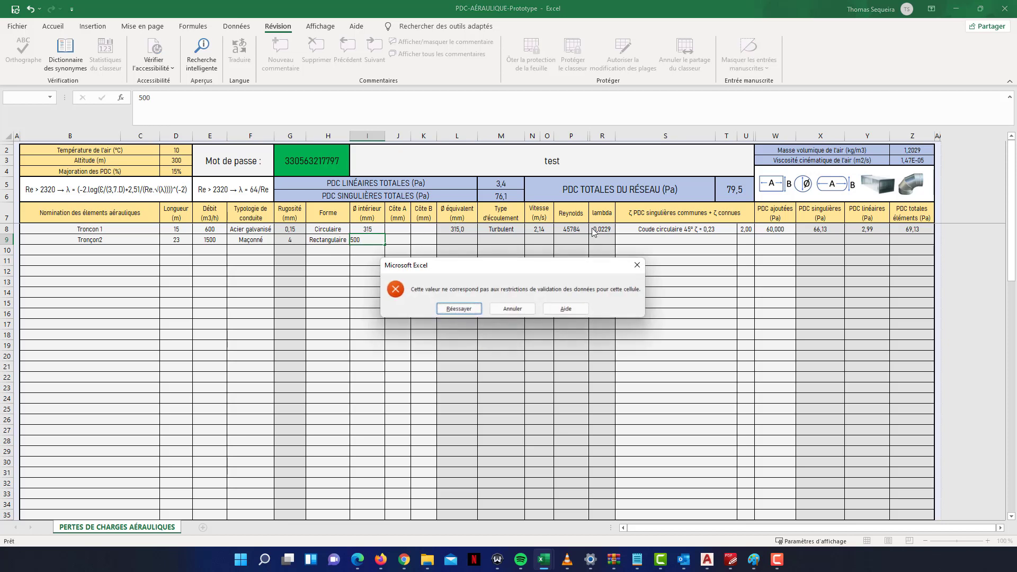
pyautogui.click(638, 265)
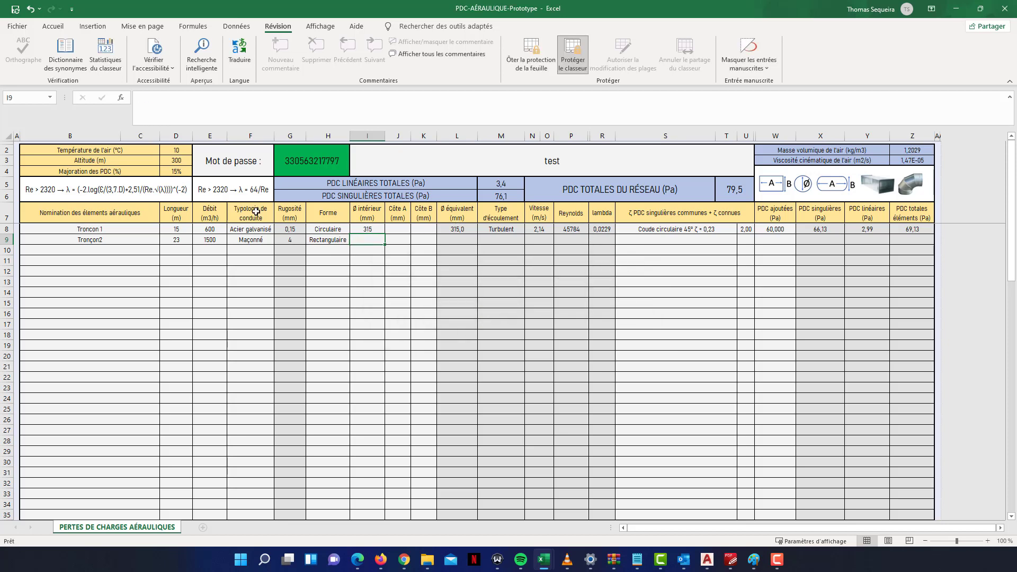
# Set the rectangular dimensions of Tronçon2 to 300 mm for side A and 600 mm for side B
pyautogui.click(394, 239)
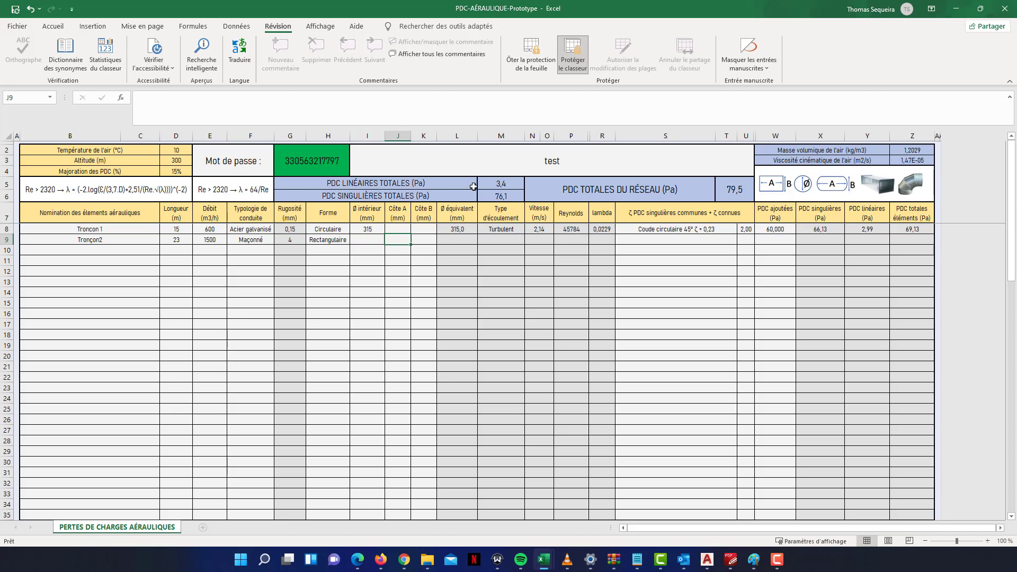
pyautogui.write('300')
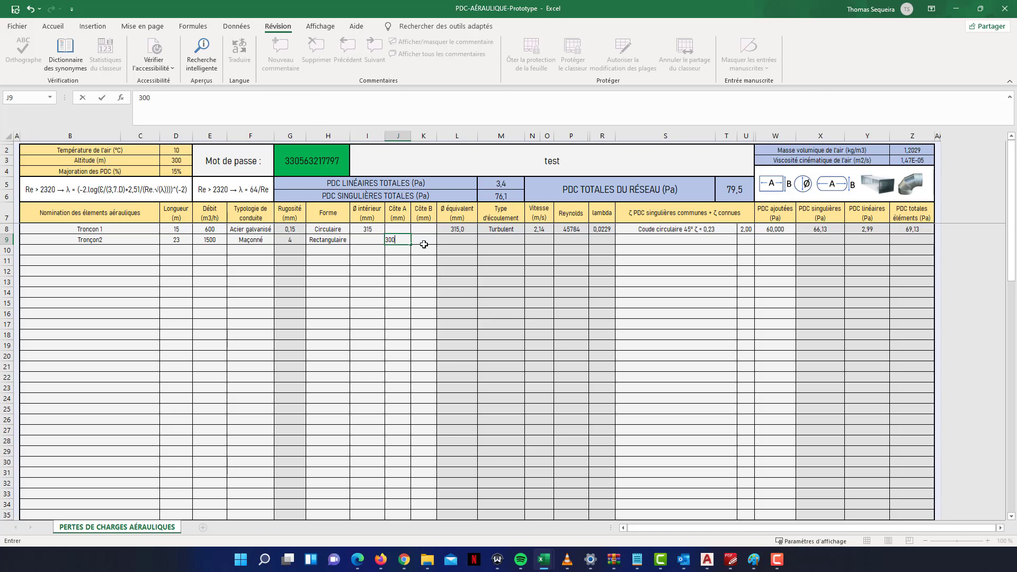
pyautogui.press('Tab')
pyautogui.write('600')
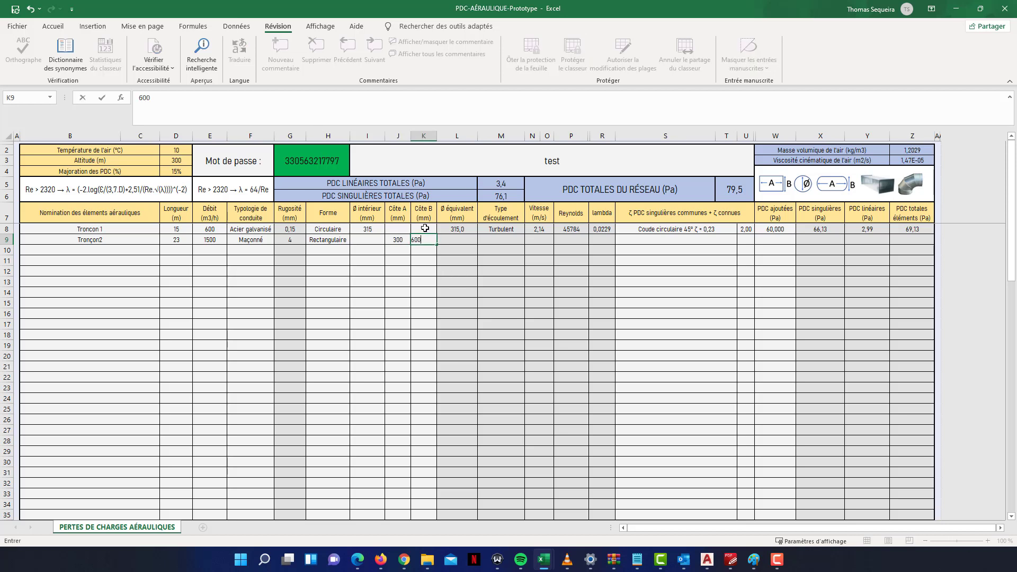
pyautogui.press('Return')
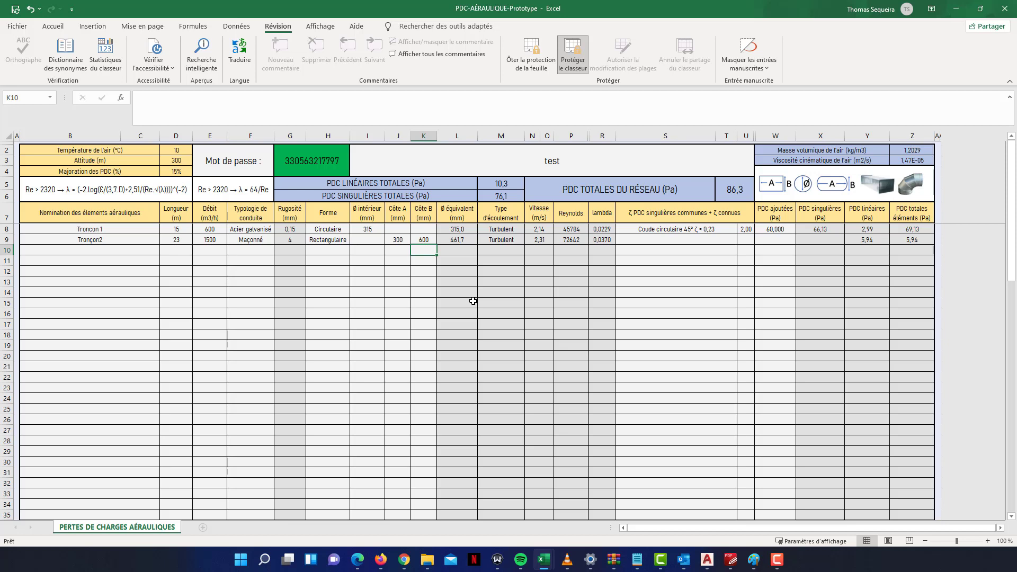
# Enter a known singular loss coefficient of 6 for Tronçon2
pyautogui.click(540, 242)
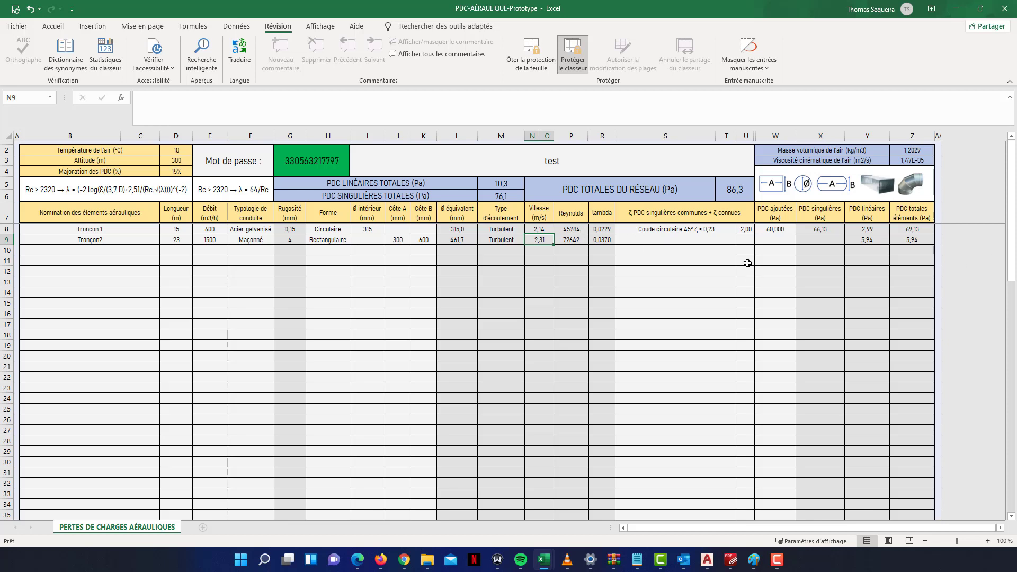
pyautogui.click(747, 240)
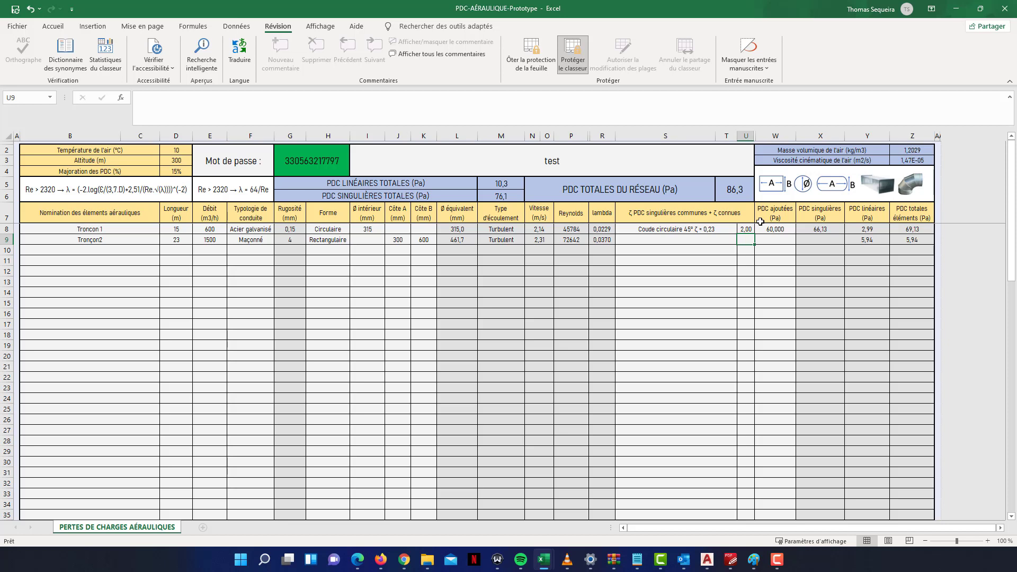
pyautogui.write('6')
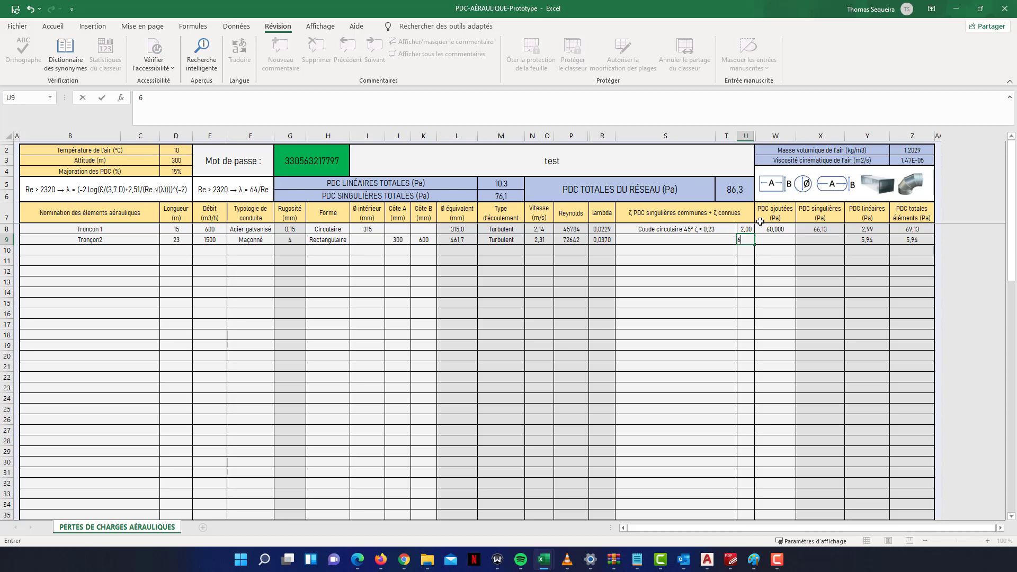
pyautogui.click(672, 355)
# Set the common singular loss of Tronçon2 to "Coude rectangulaire 90° ζ = 0,36"
pyautogui.click(716, 240)
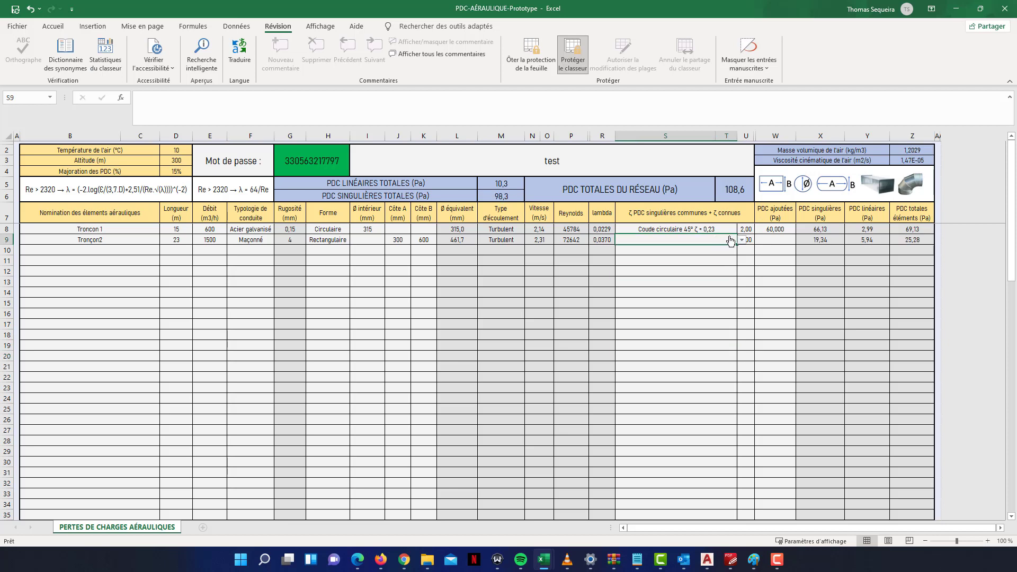
pyautogui.click(742, 239)
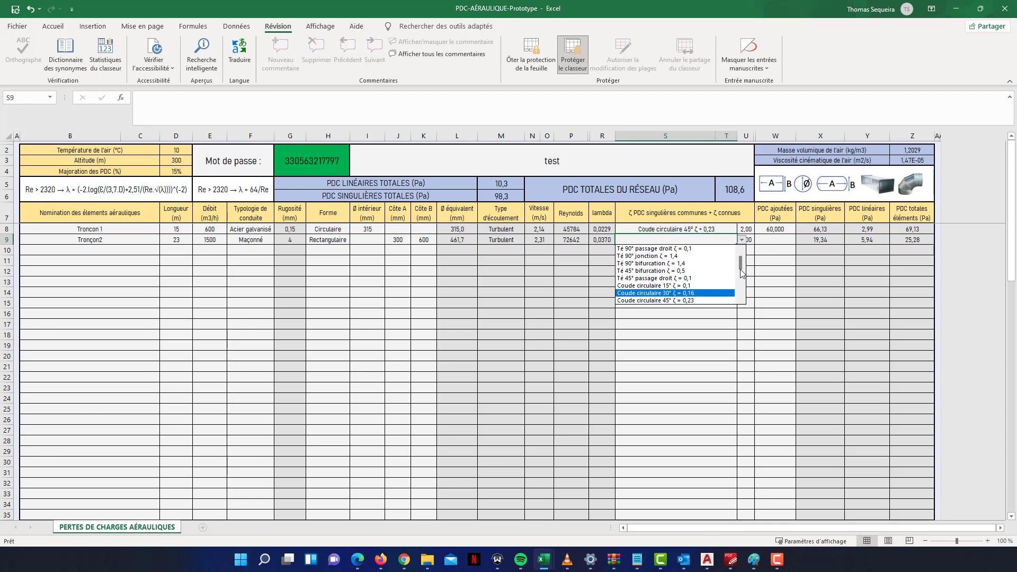
pyautogui.moveTo(742, 265); pyautogui.dragTo(742, 277)
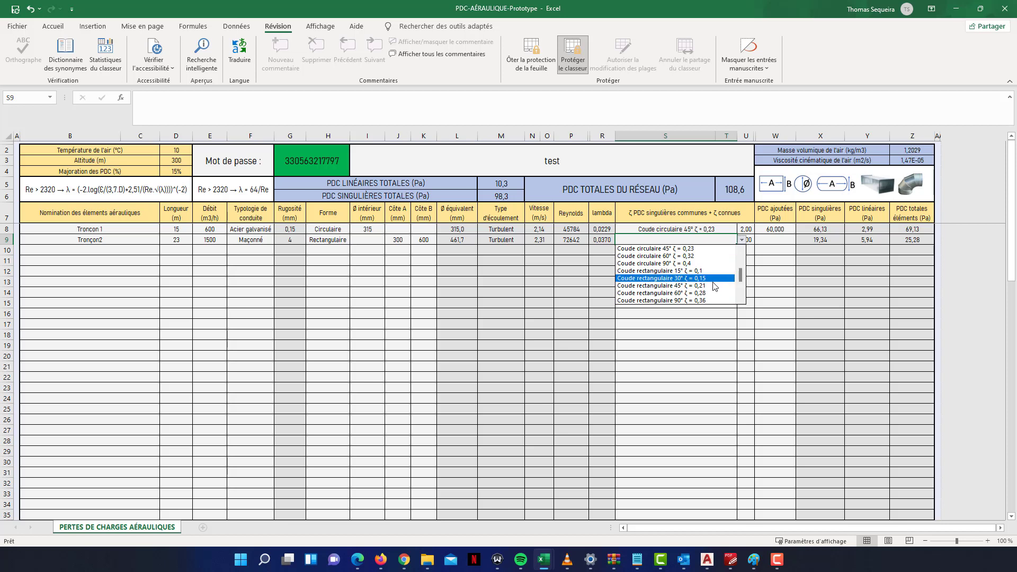
pyautogui.click(681, 301)
pyautogui.press('Down')
pyautogui.press('Down')
pyautogui.press('Down')
pyautogui.press('Down')
pyautogui.hotkey('shift', 'Down')
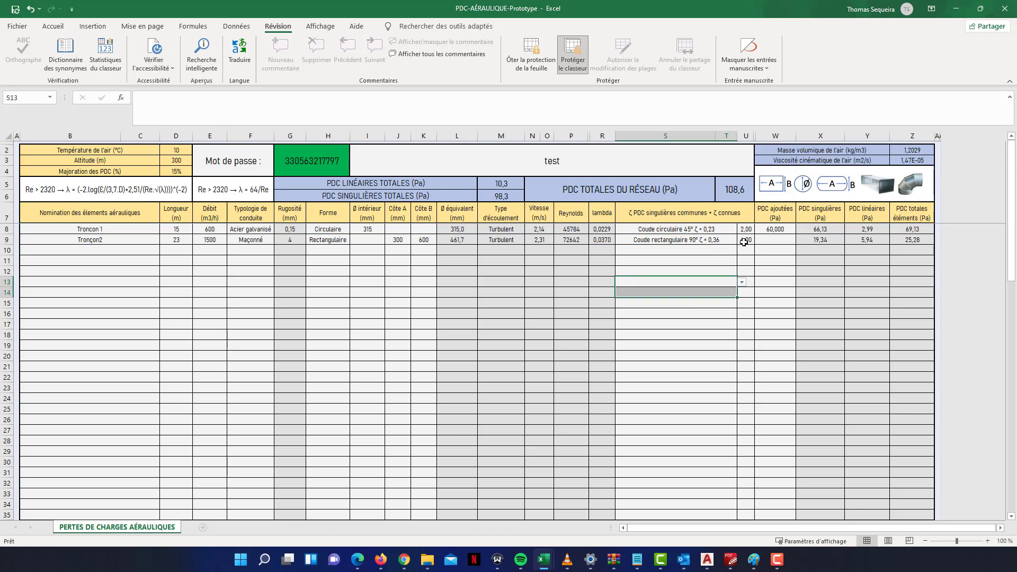
# Enter an added pressure loss of 10 Pa for Tronçon2
pyautogui.click(784, 244)
pyautogui.write('10')
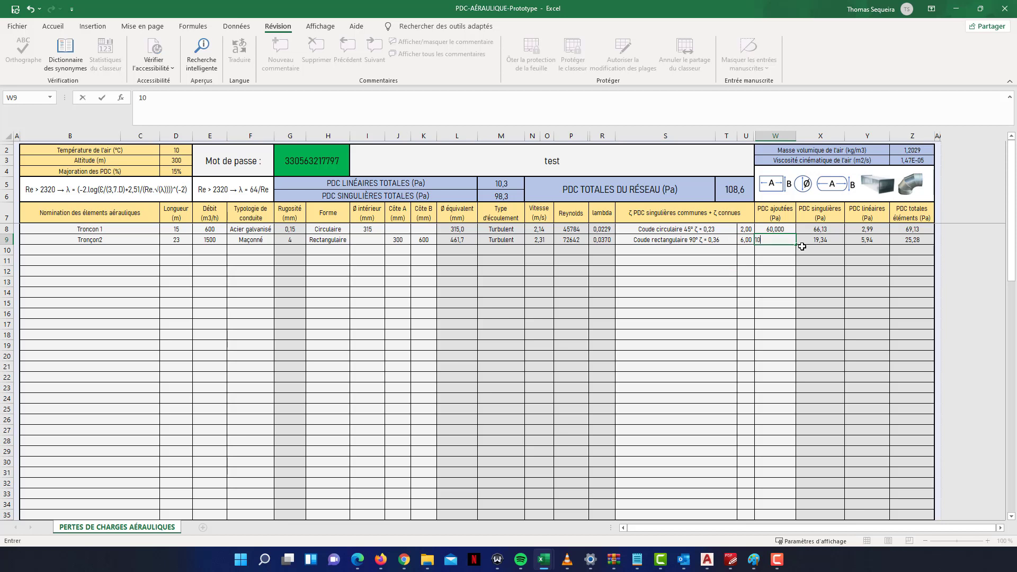
pyautogui.press('Return')
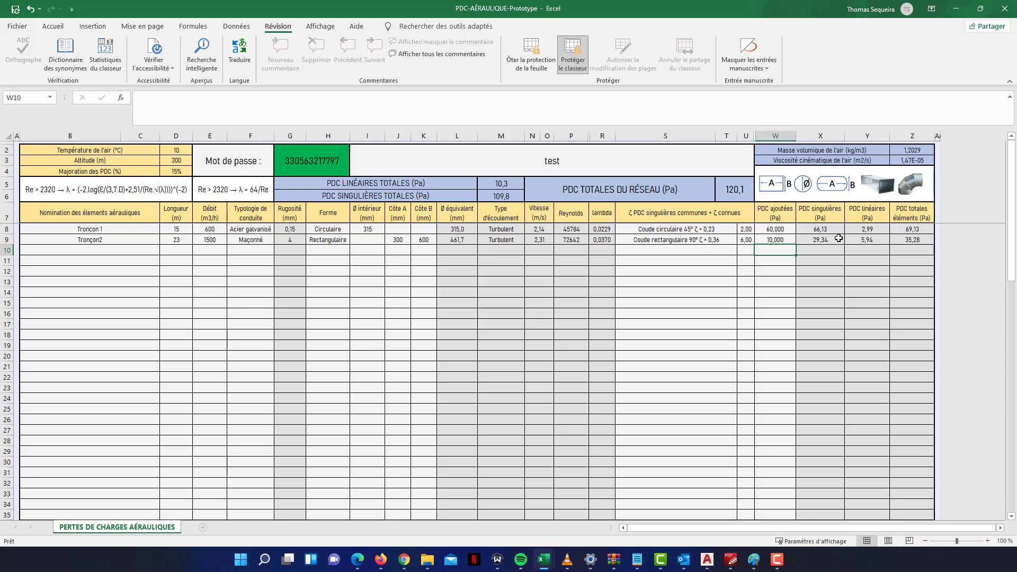
# Add a third duct element named "Troncon 3" with a length of 7 m and a flow rate of 1000 m3/h
pyautogui.click(130, 252)
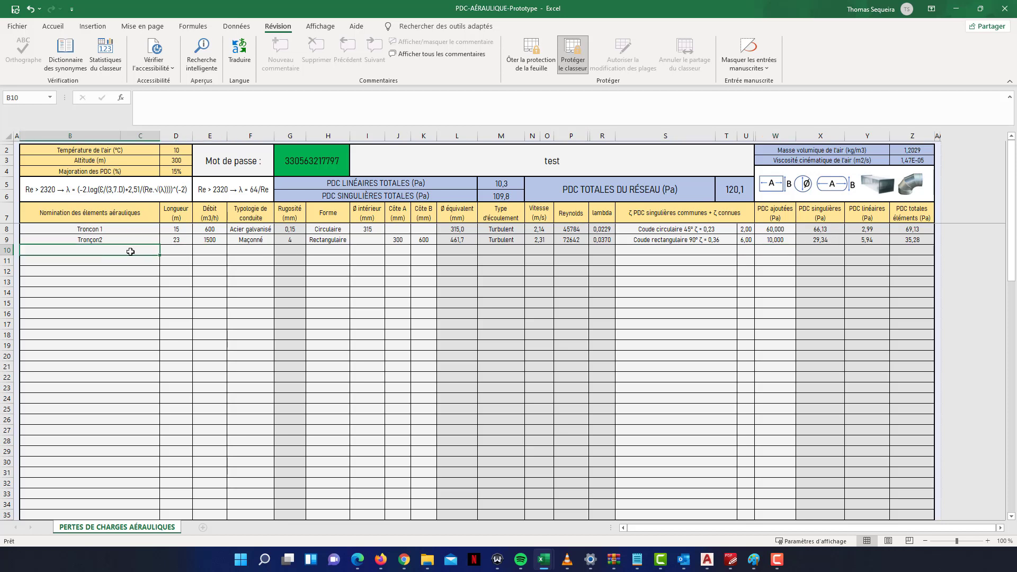
pyautogui.write('Troncon 3')
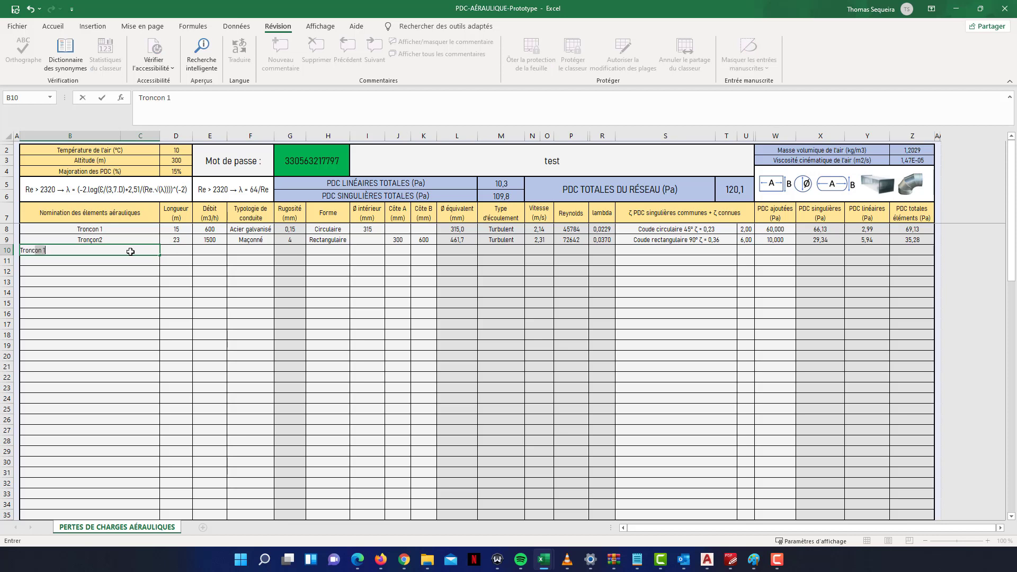
pyautogui.click(119, 346)
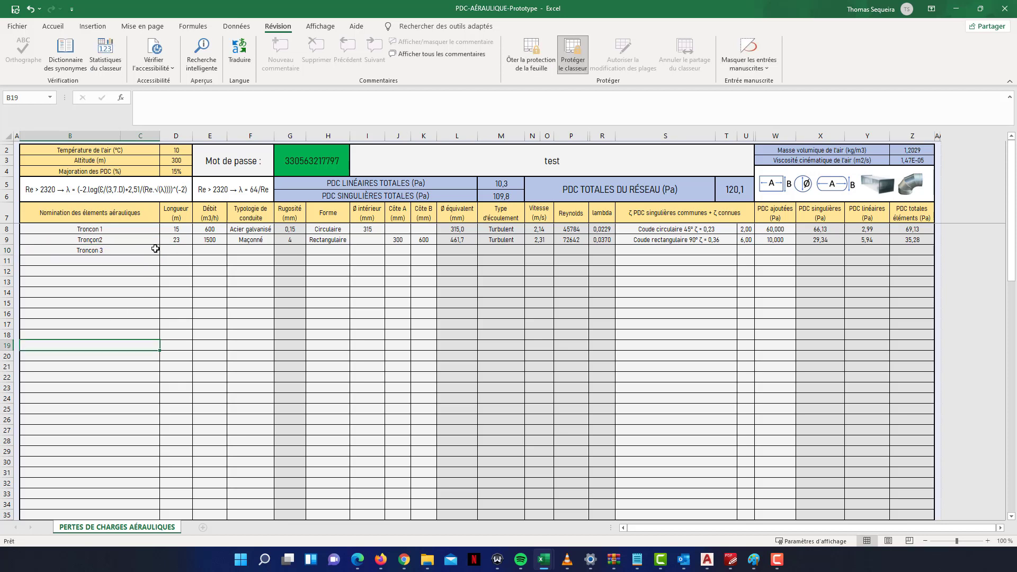
pyautogui.click(167, 248)
pyautogui.write('7')
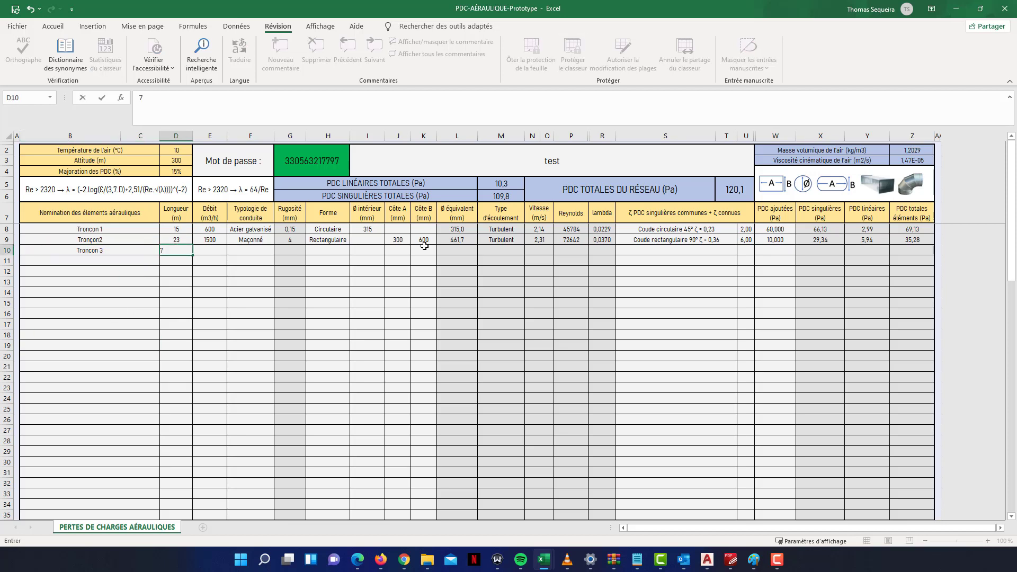
pyautogui.click(212, 248)
pyautogui.write('100')
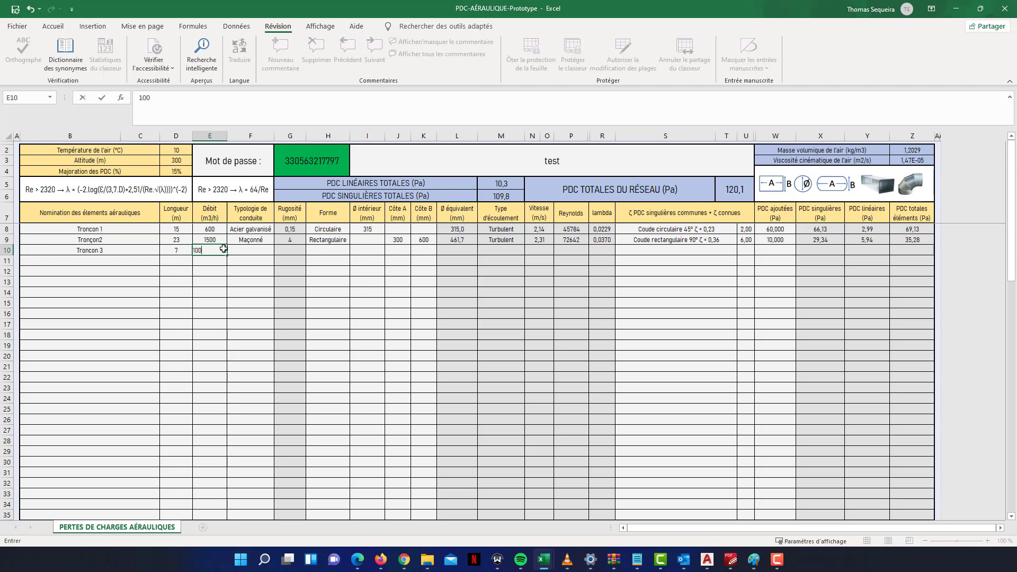
pyautogui.write('0')
# Set the duct type of Troncon 3 to "Acier galvanisé" and its shape to "Oblongue"
pyautogui.click(249, 253)
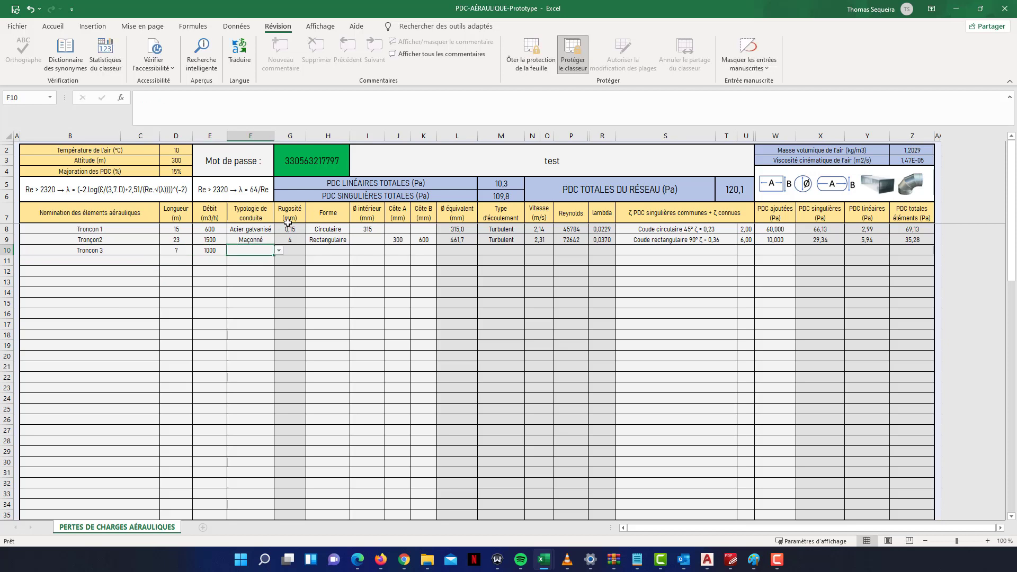
pyautogui.click(279, 251)
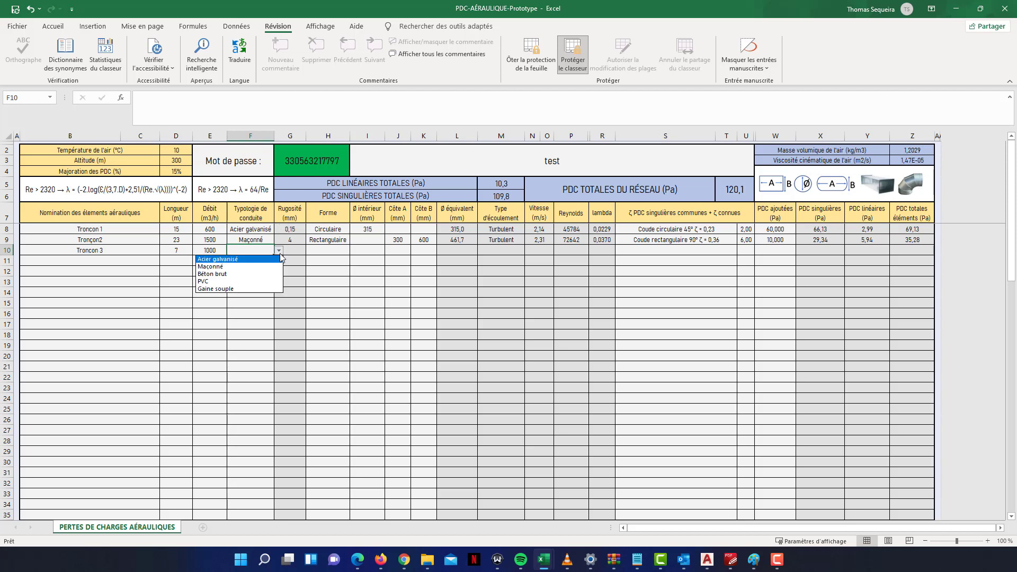
pyautogui.click(254, 261)
pyautogui.click(338, 251)
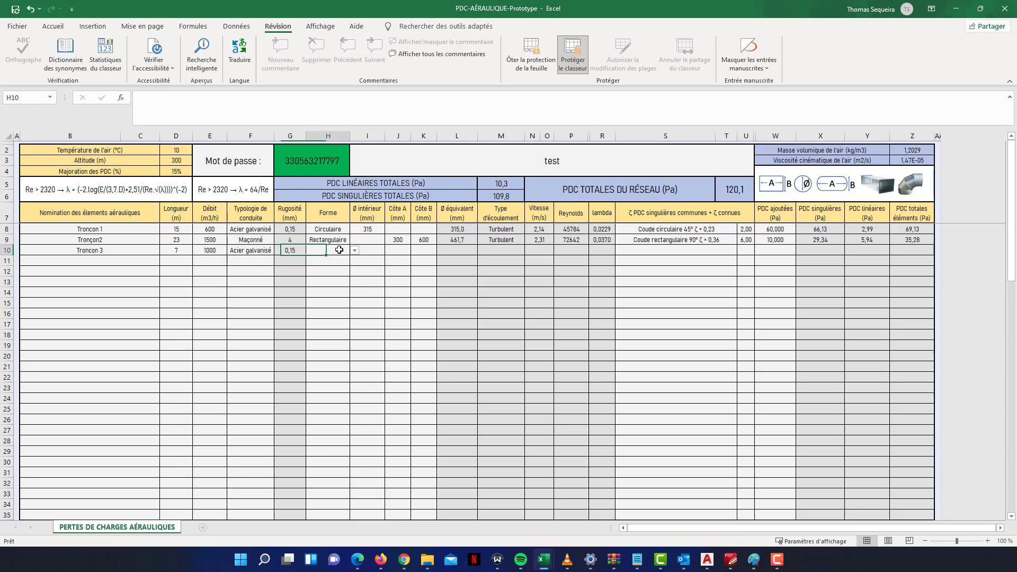
pyautogui.click(355, 251)
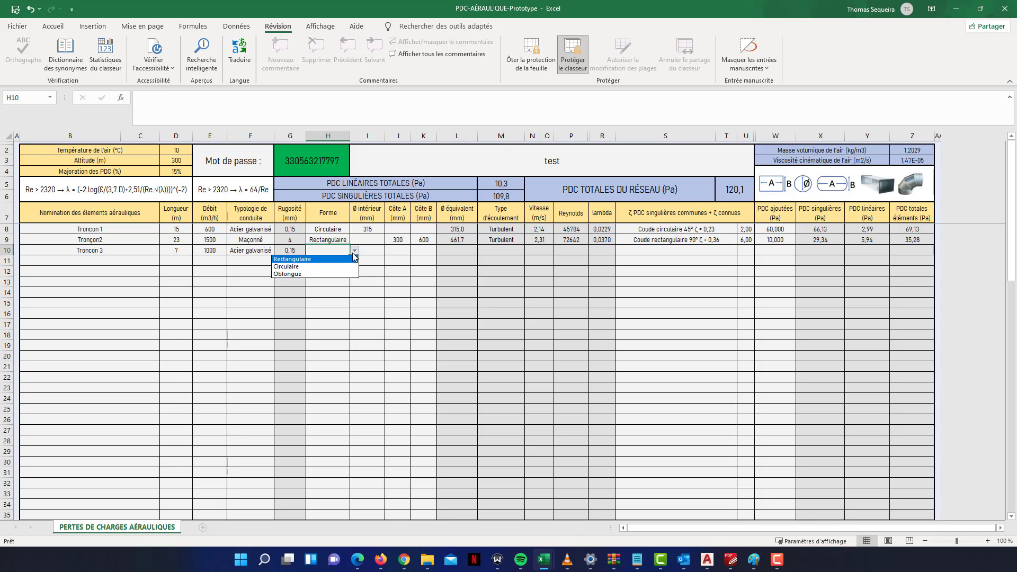
pyautogui.click(306, 276)
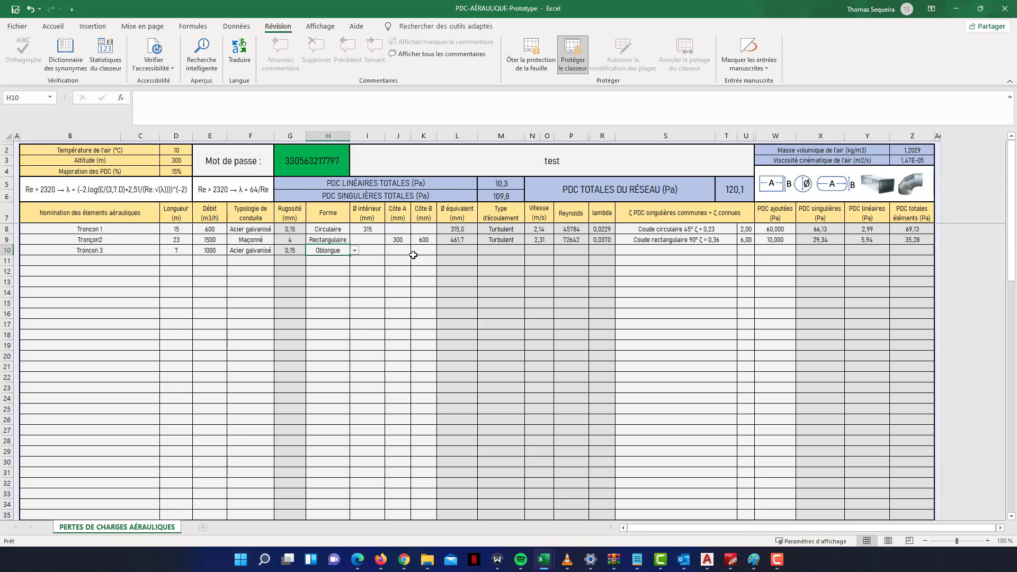
# Try to enter an inner diameter of 500 mm for the oblong Troncon 3
pyautogui.click(377, 251)
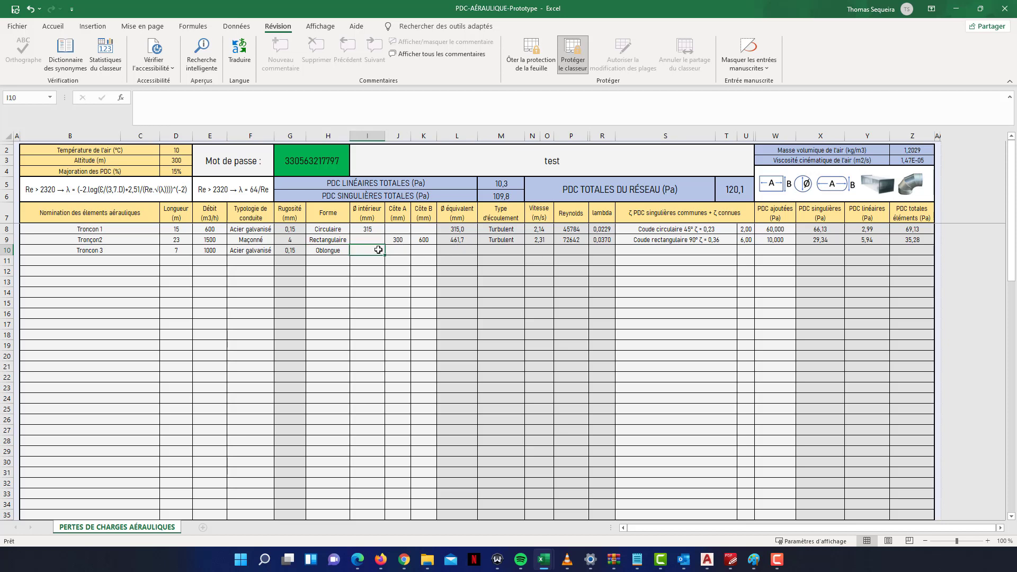
pyautogui.write('500')
pyautogui.press('Return')
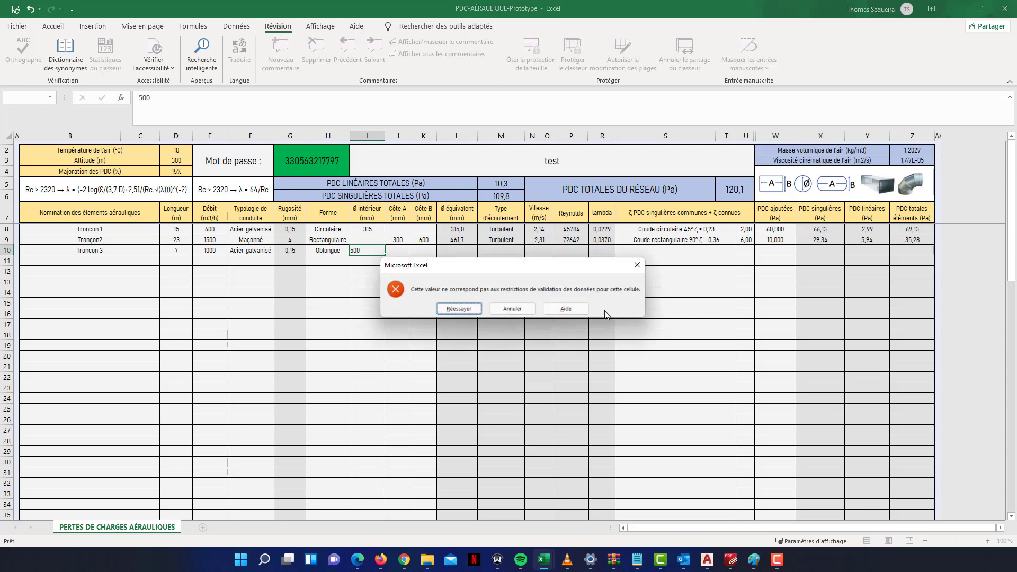
pyautogui.click(637, 266)
# Set the oblong dimensions of Troncon 3 to 600 mm for side A and 200 mm for side B
pyautogui.click(404, 248)
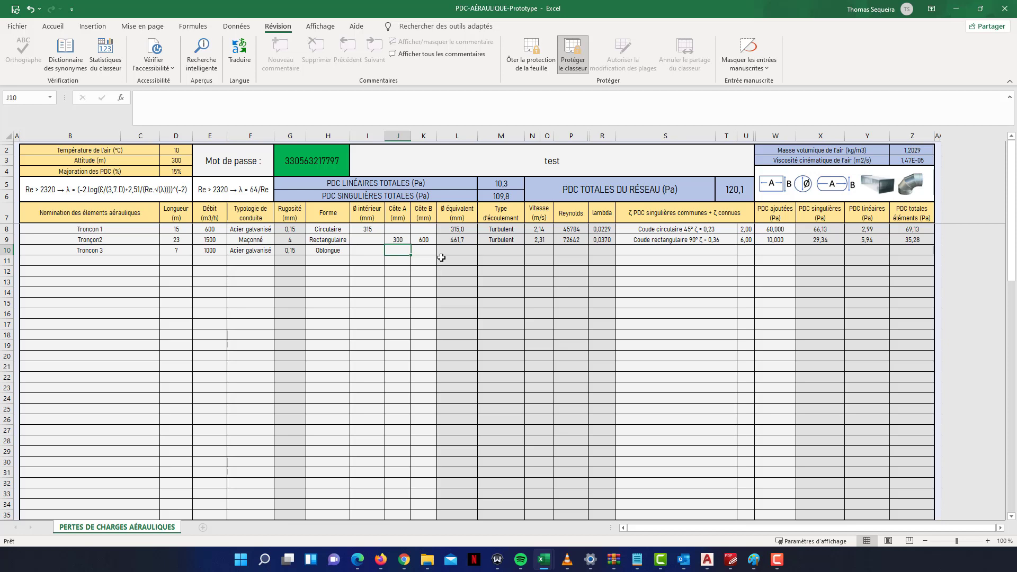
pyautogui.write('600')
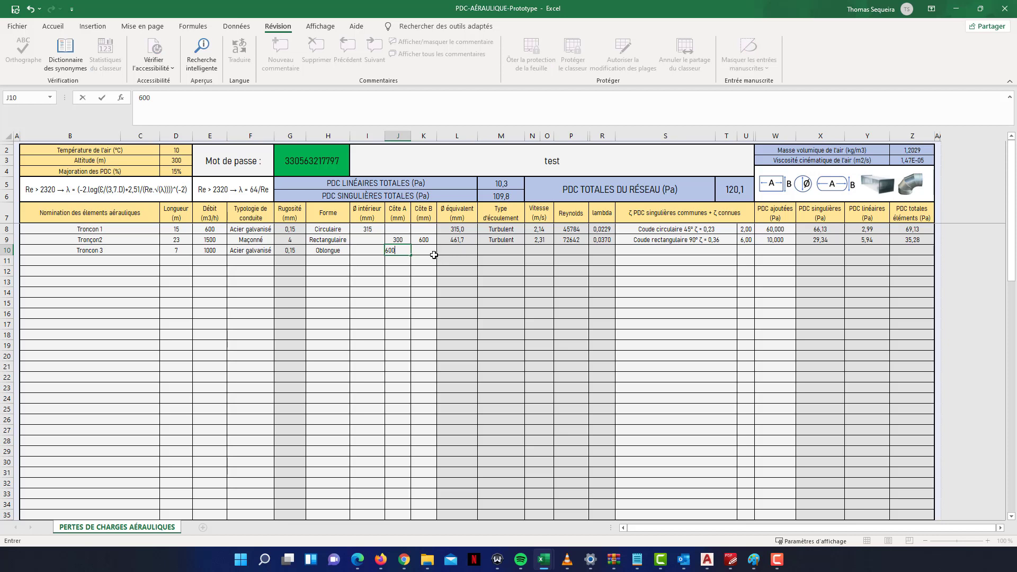
pyautogui.click(424, 251)
pyautogui.write('200')
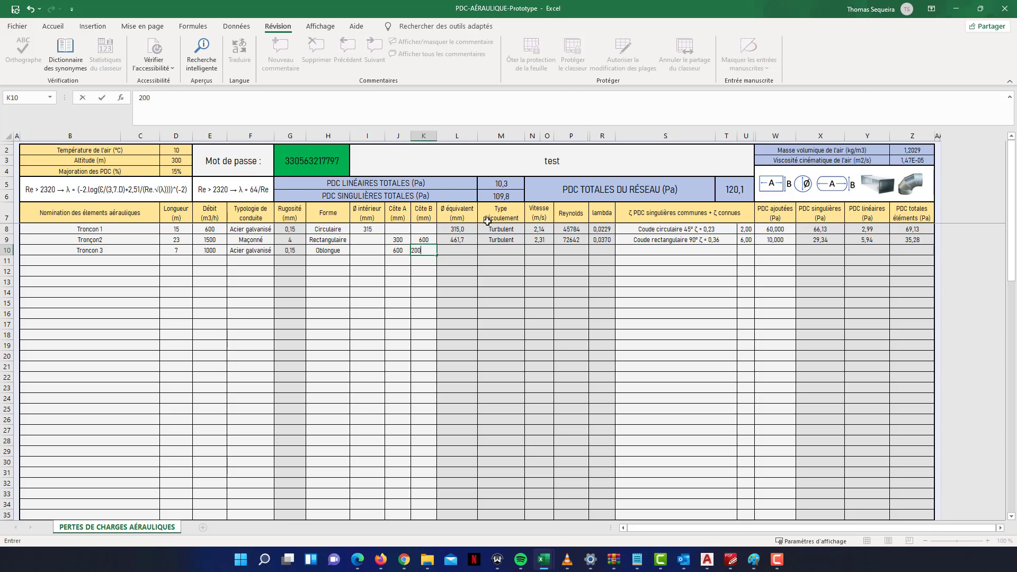
pyautogui.press('Return')
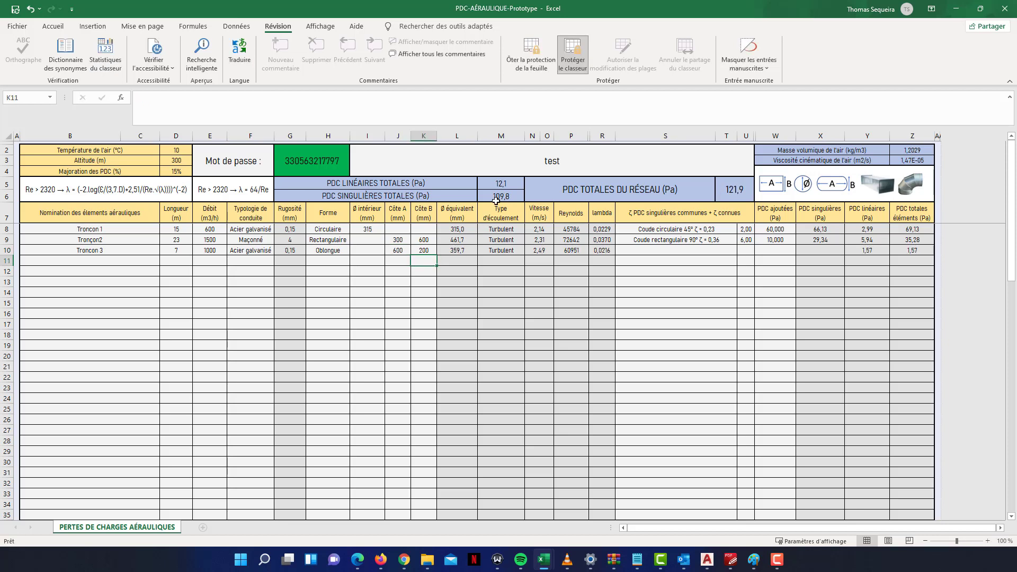
# Examine the shape and air velocity of Troncon 3 and the common singular loss coefficients available for it
pyautogui.click(327, 249)
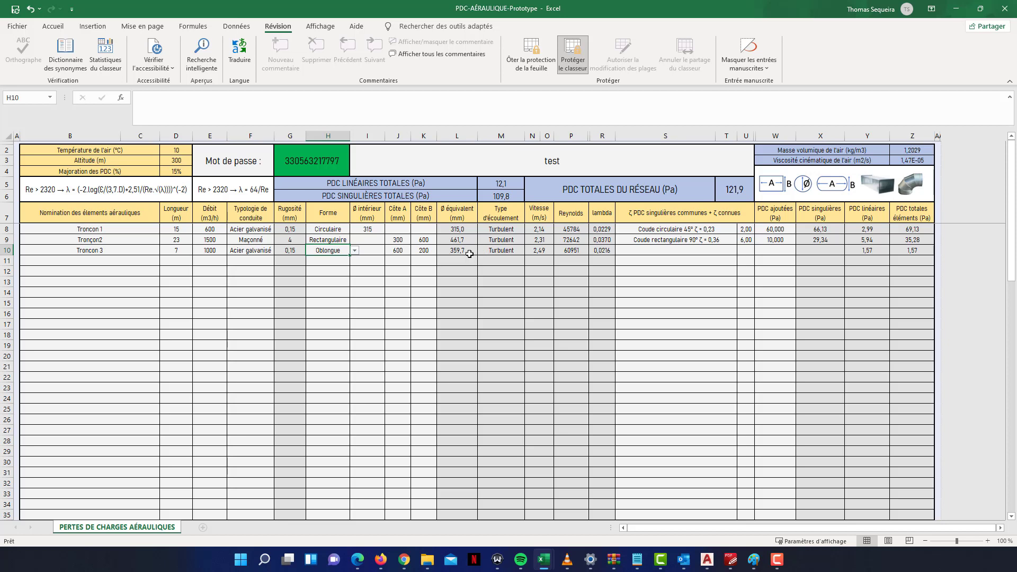
pyautogui.click(540, 252)
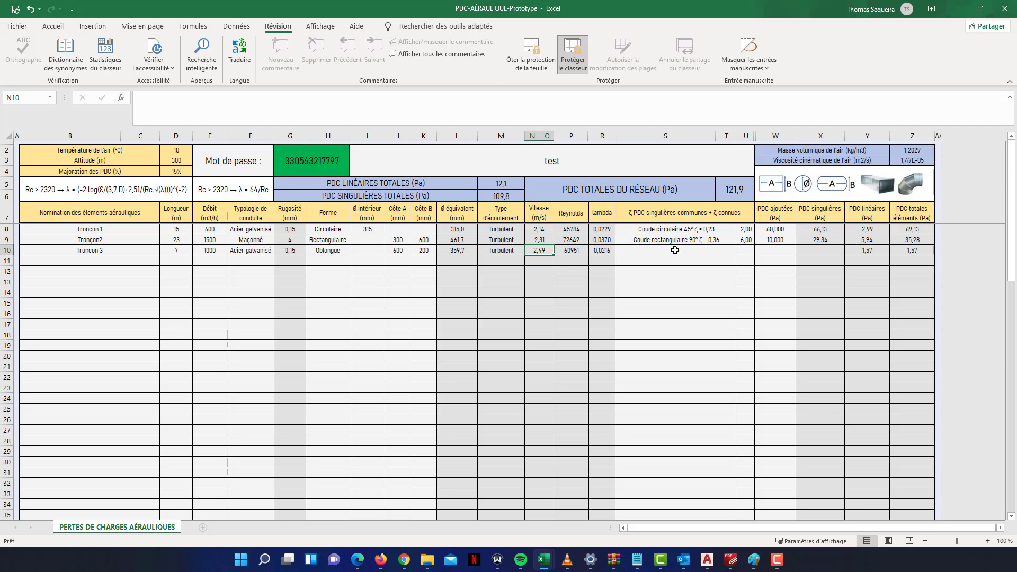
pyautogui.click(723, 250)
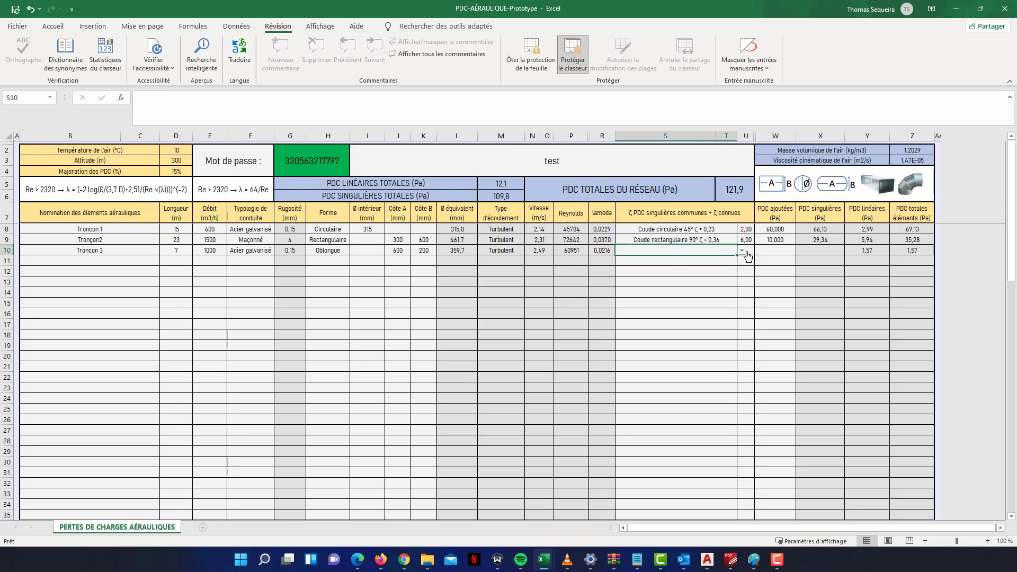
pyautogui.click(742, 250)
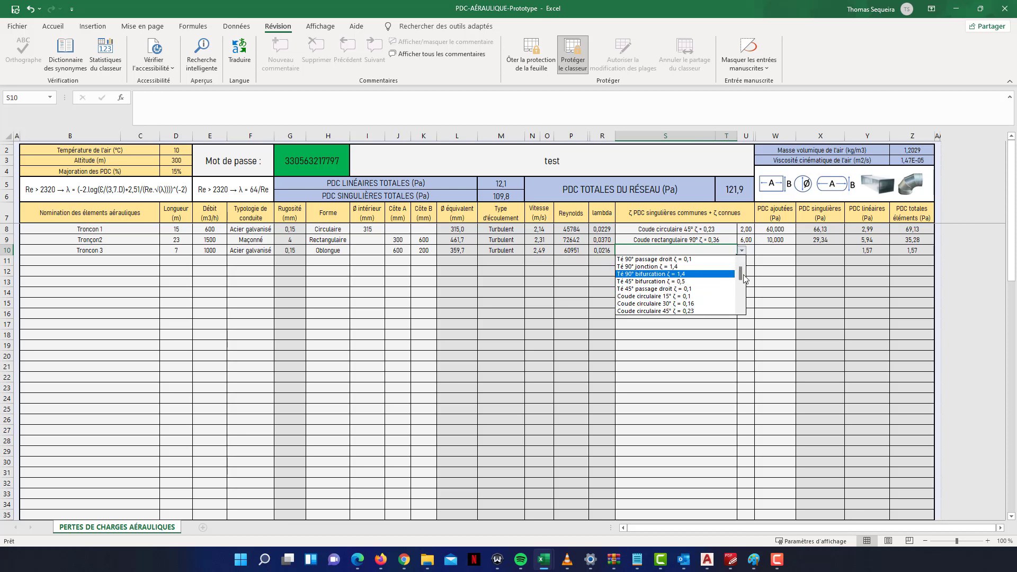
pyautogui.scroll(-1, 741, 287)
pyautogui.scroll(-3, 741, 287)
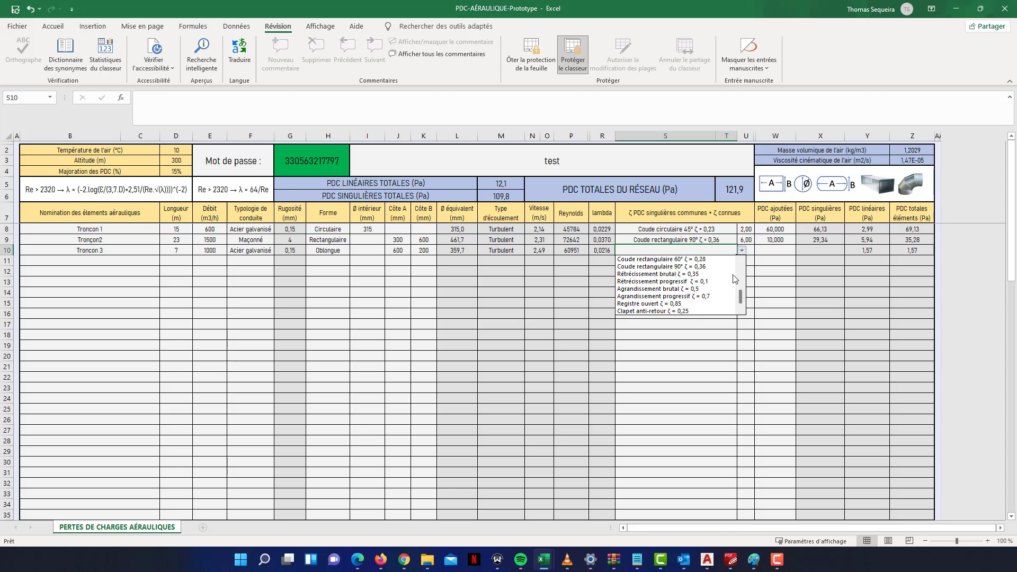
pyautogui.scroll(3, 742, 289)
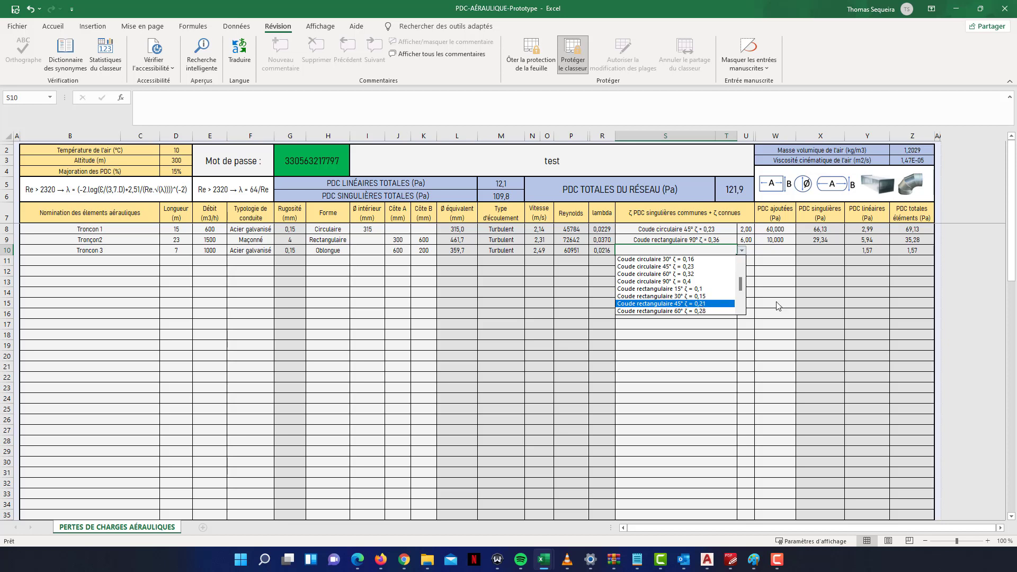
# Enter a known singular loss coefficient of 0,63 for Troncon 3
pyautogui.click(753, 254)
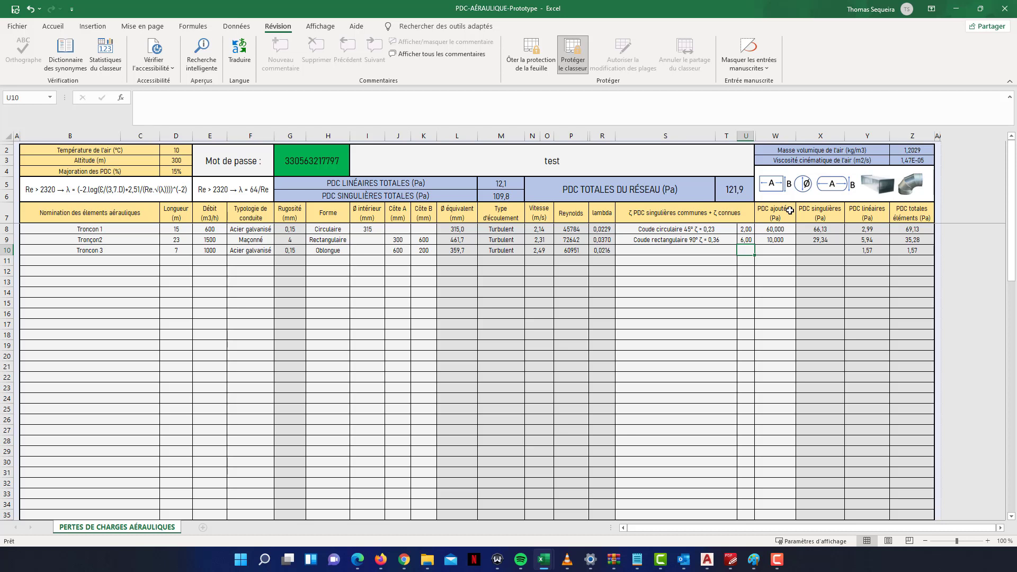
pyautogui.write('0,63')
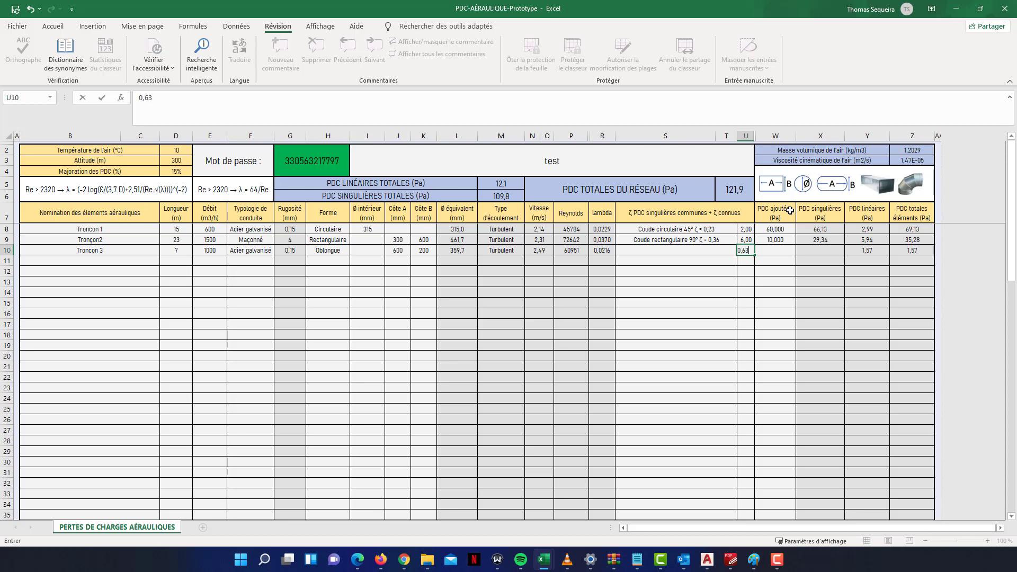
pyautogui.press('Return')
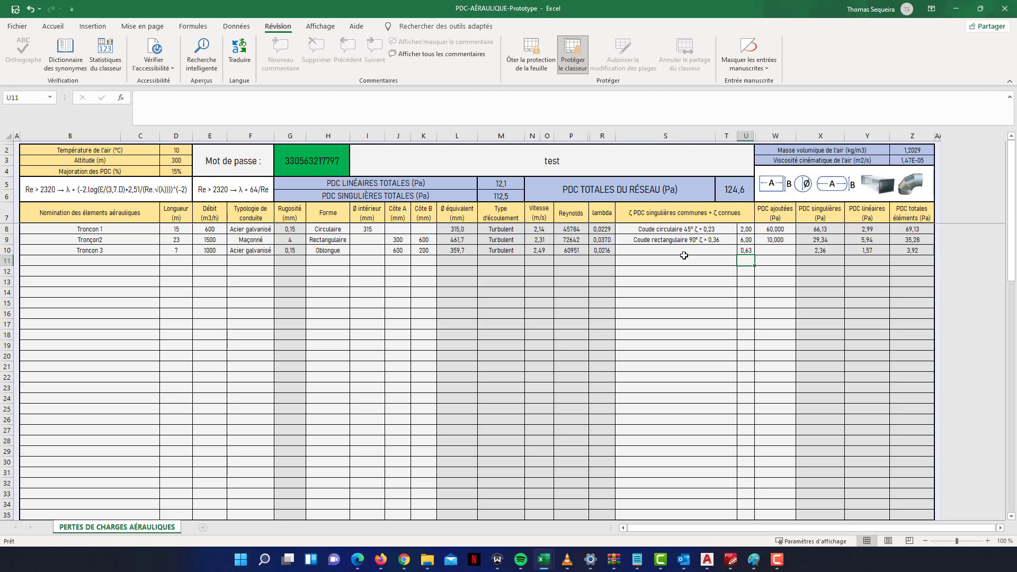
# Rename the third duct element as "Troncon 3 avec 3 coude 45°"
pyautogui.click(117, 250)
pyautogui.press('BackSpace')
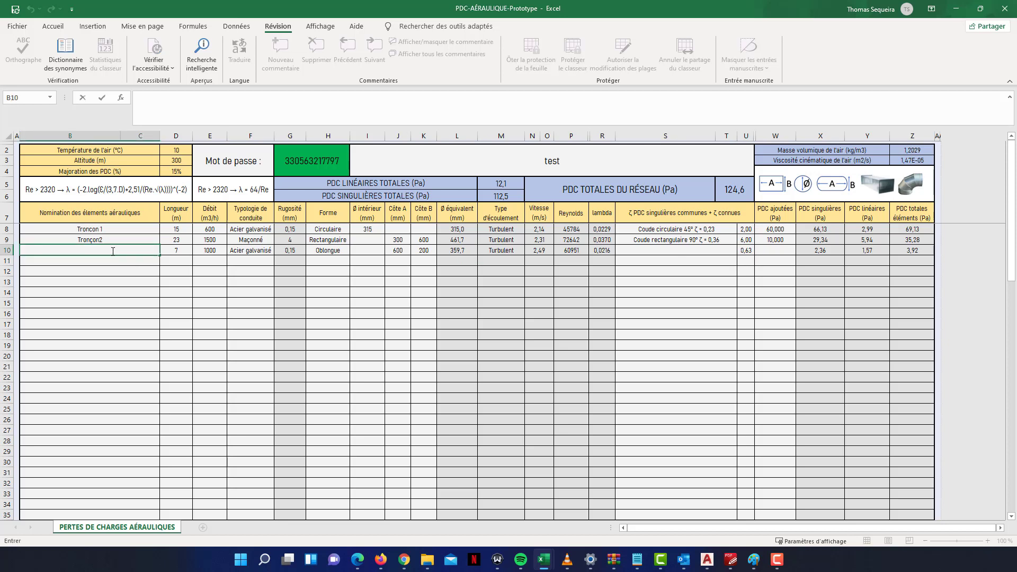
pyautogui.write('Troncon 3 avec 3 coude 45°')
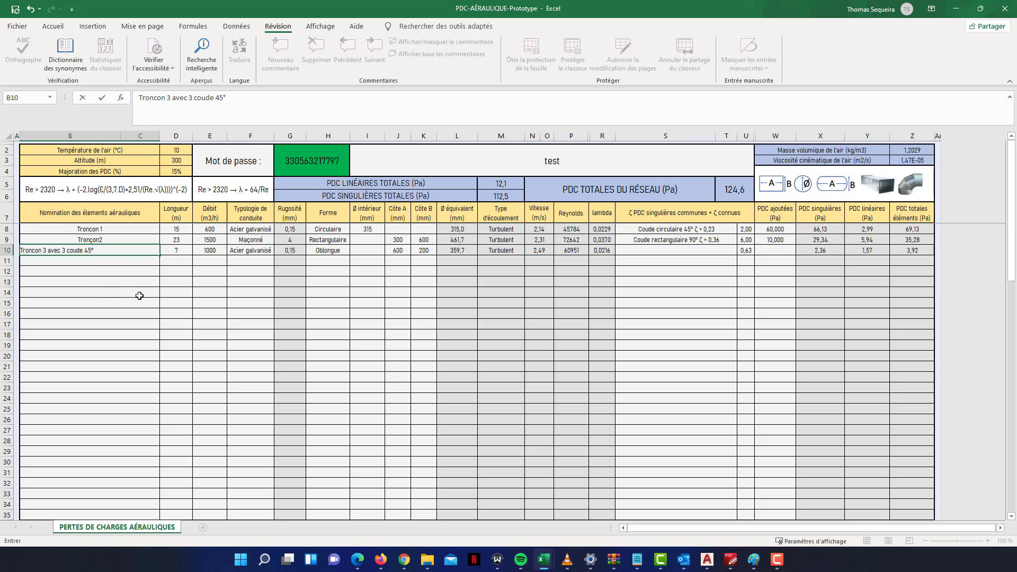
pyautogui.click(89, 283)
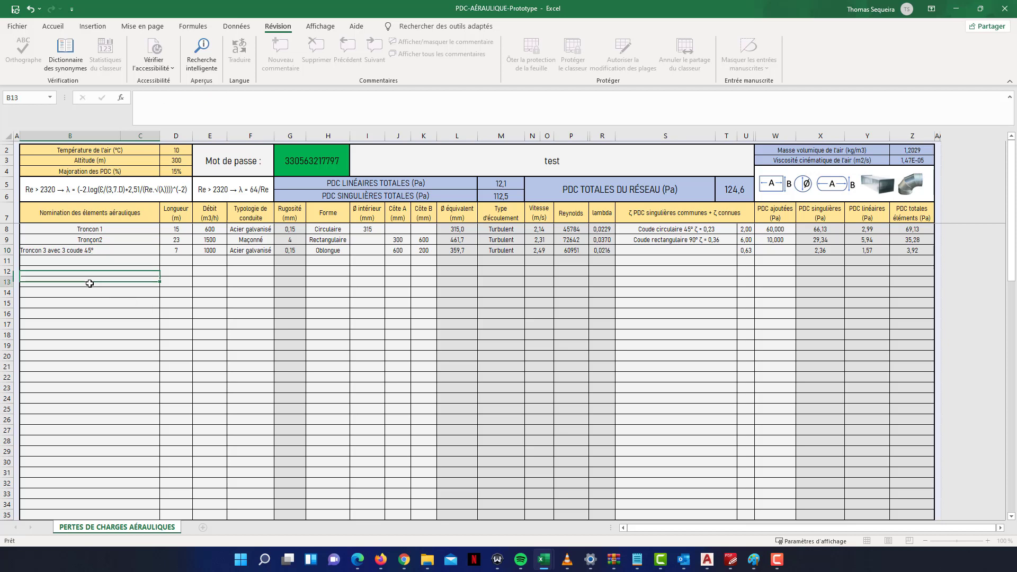
pyautogui.click(762, 251)
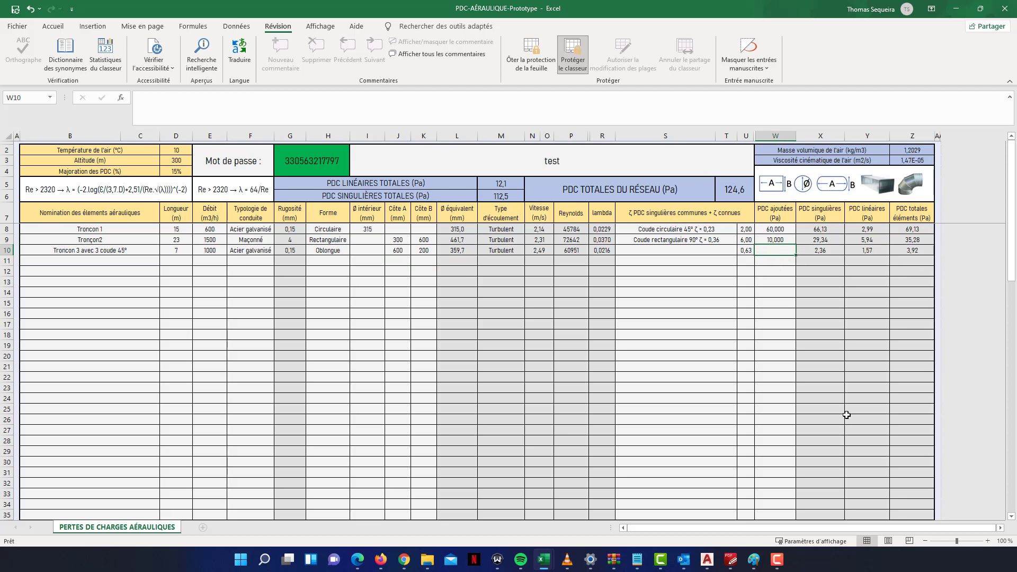
# Replace the sheet's "test" title with "Réseau aéraulique DF 3"
pyautogui.click(575, 158)
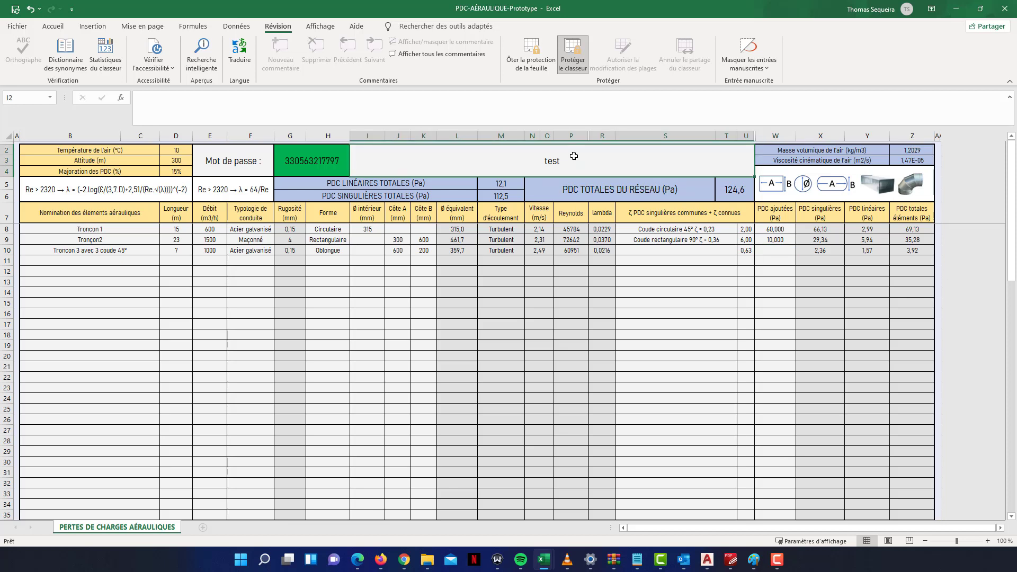
pyautogui.write('T')
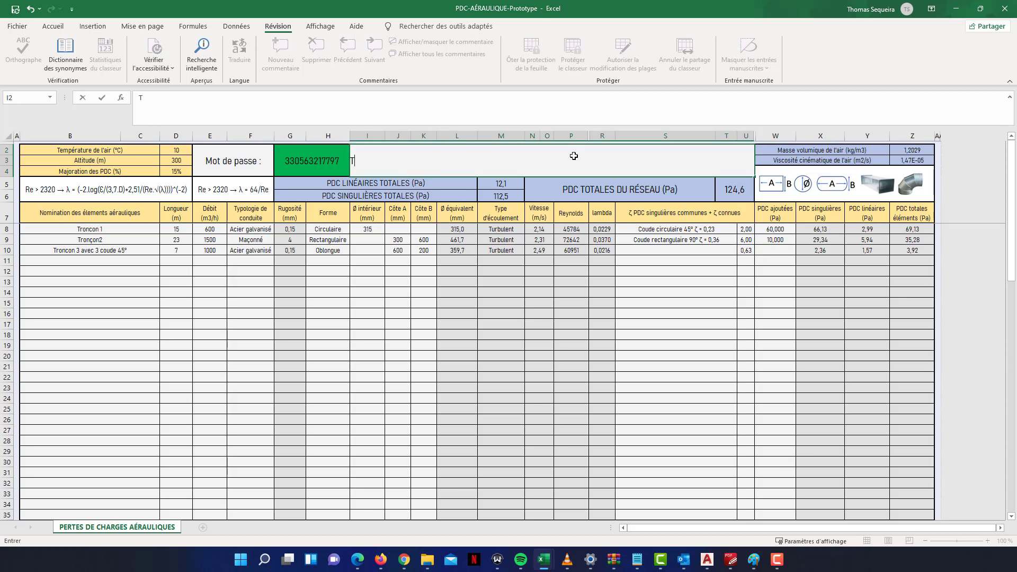
pyautogui.press('BackSpace')
pyautogui.press('BackSpace')
pyautogui.write('Réseau aéraulique')
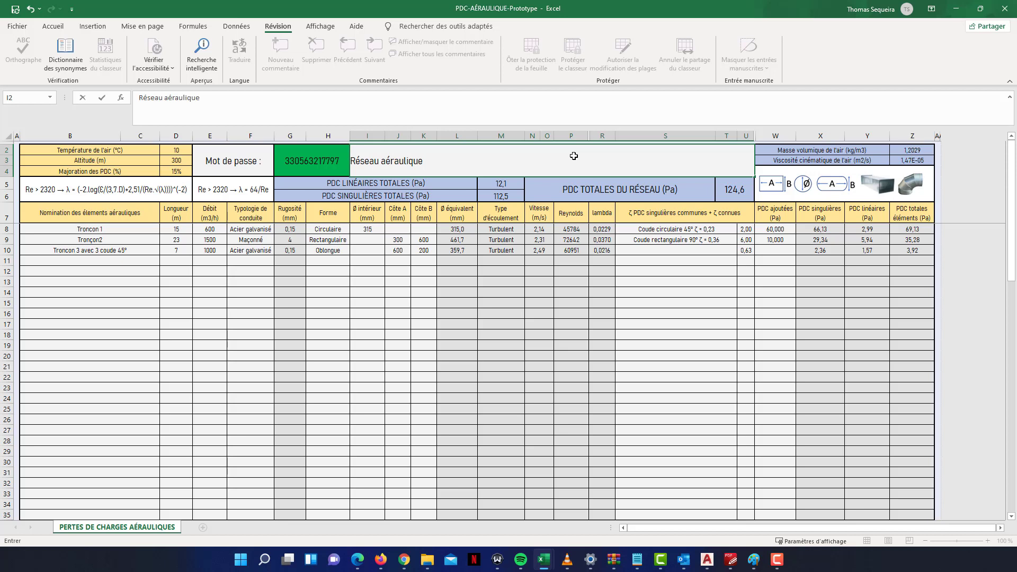
pyautogui.write(' DF 3')
pyautogui.click(290, 367)
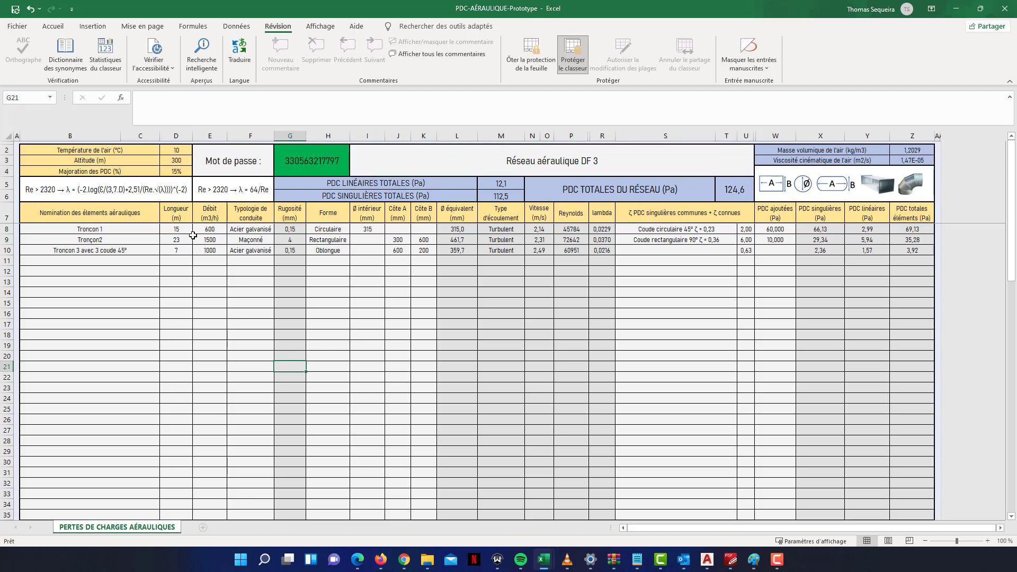
pyautogui.click(675, 315)
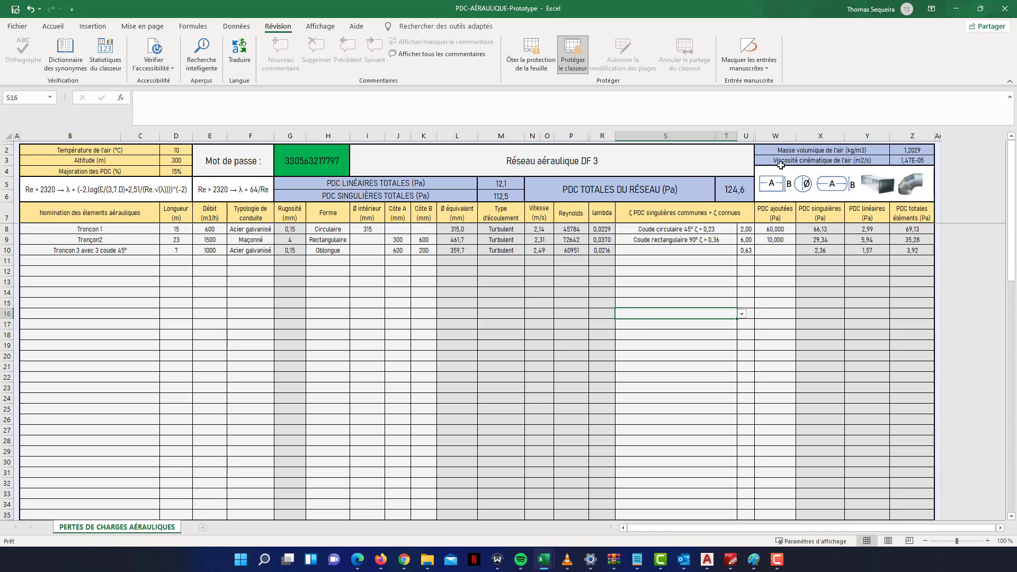
pyautogui.click(141, 311)
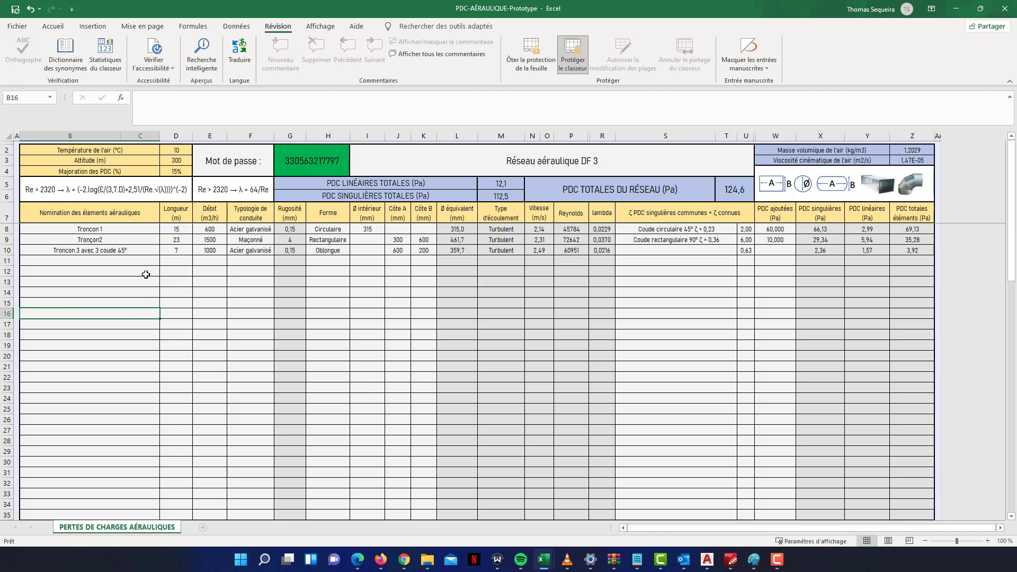
pyautogui.click(180, 274)
pyautogui.click(146, 275)
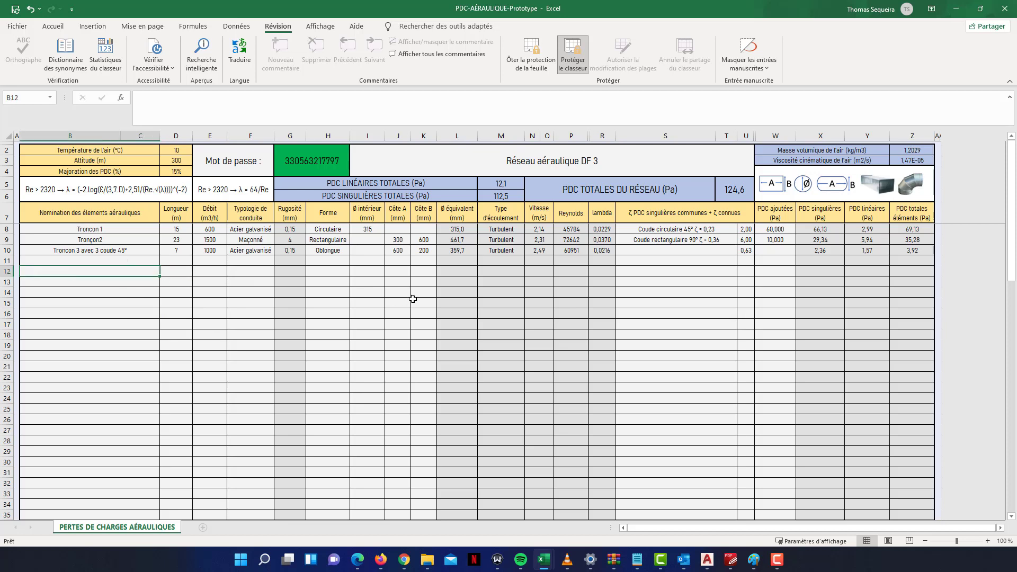